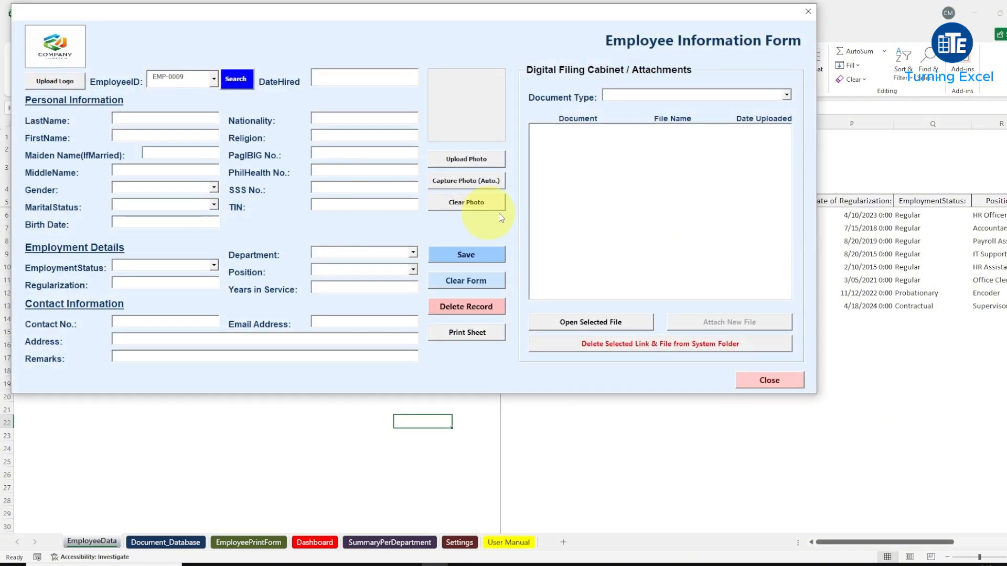
Load the first employee's record in the Employee Information Form and start the automatic photo capture
left_click(786, 96)
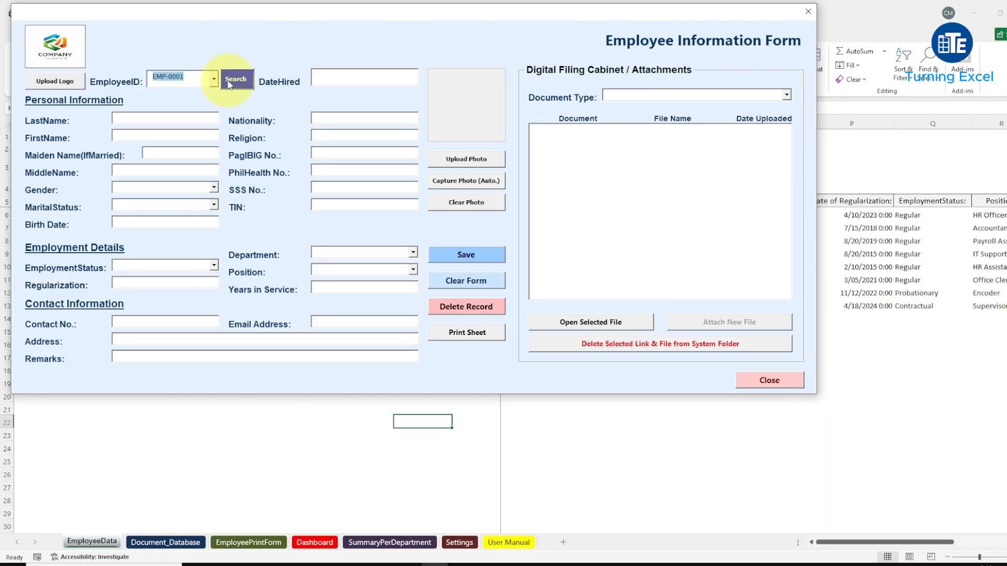
left_click(229, 82)
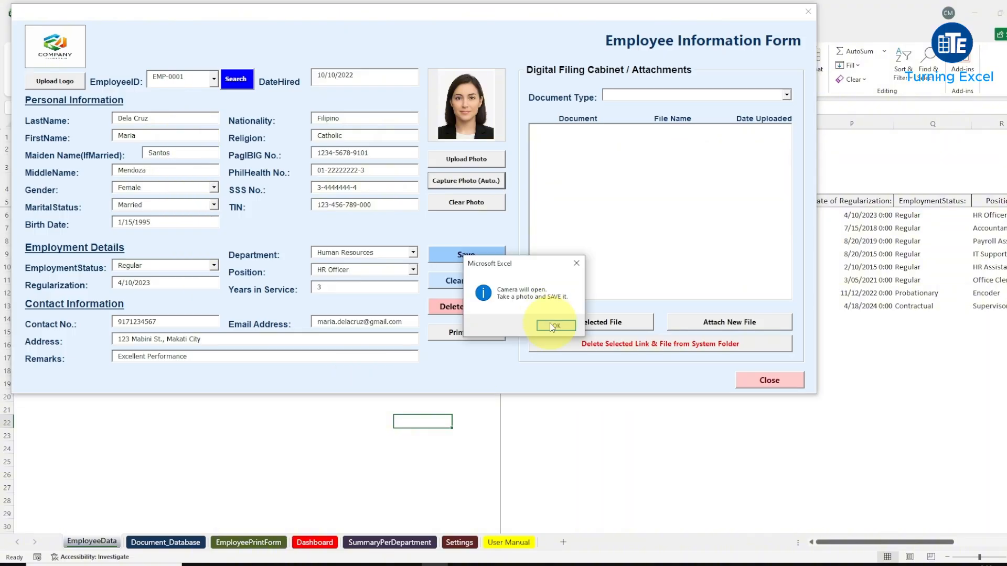
left_click(549, 325)
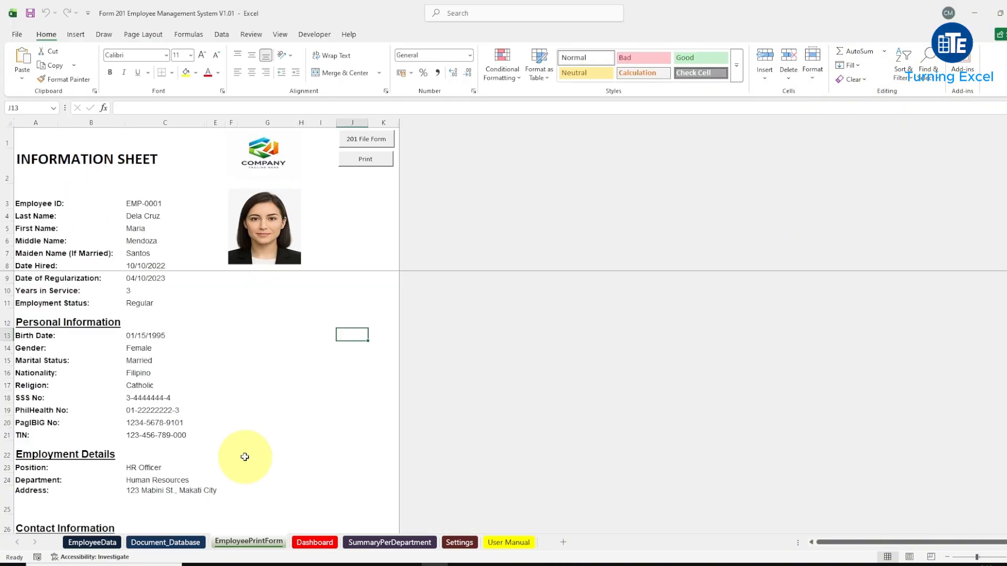
Look through the Dashboard and SummaryPerDepartment sheets and examine the dropdown lists on the Settings sheet
key("ctrl+Page_Down")
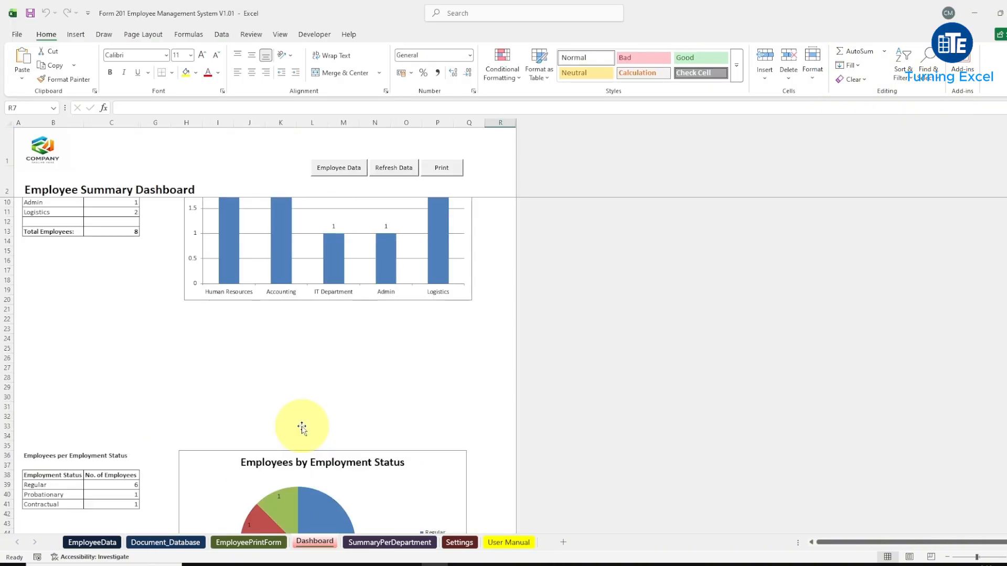
key("ctrl+Page_Down")
left_click(459, 543)
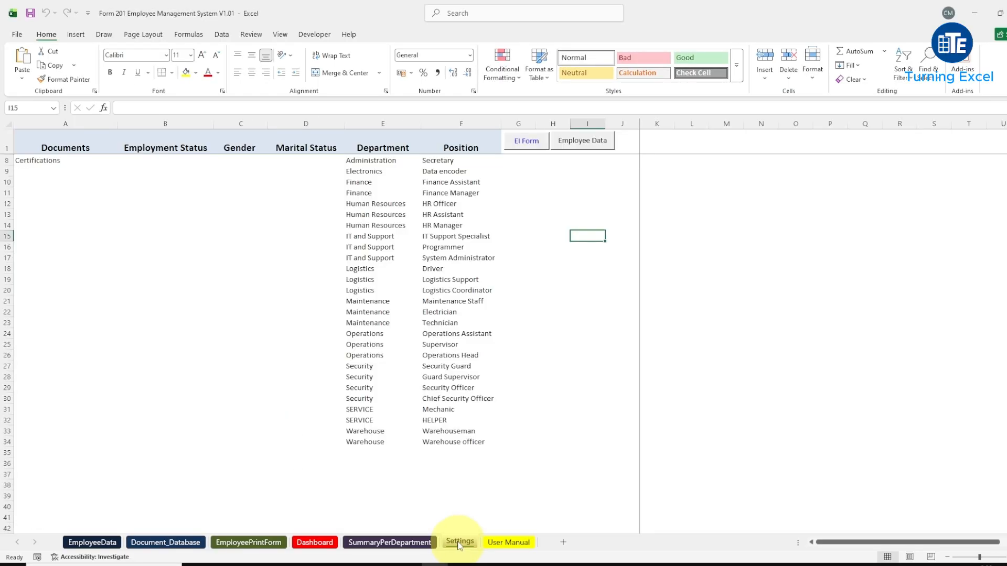
scroll(301, 371, "up", 2)
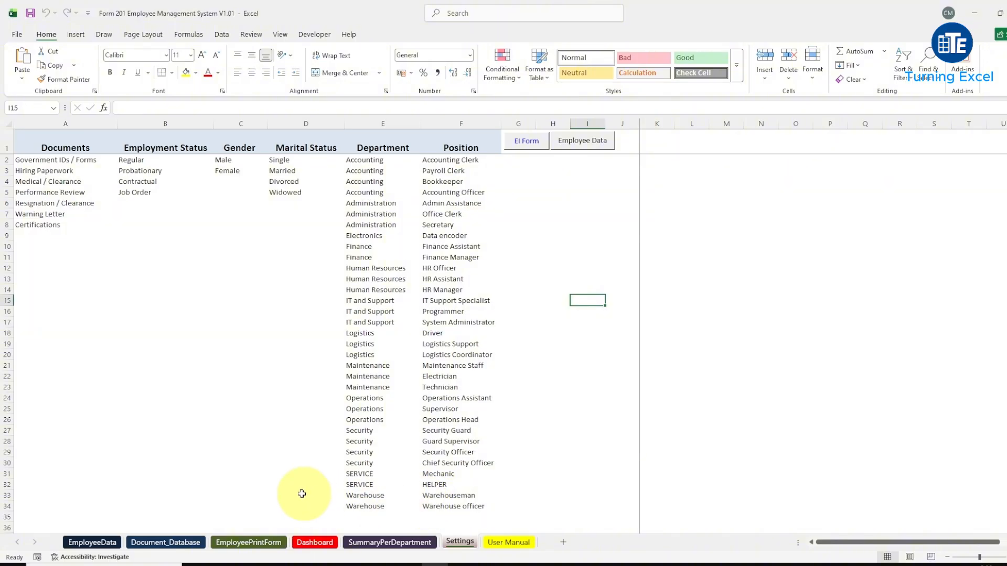
Return to the EmployeeData sheet and view the blank Employee Information Form, closing it after the check
left_click(92, 543)
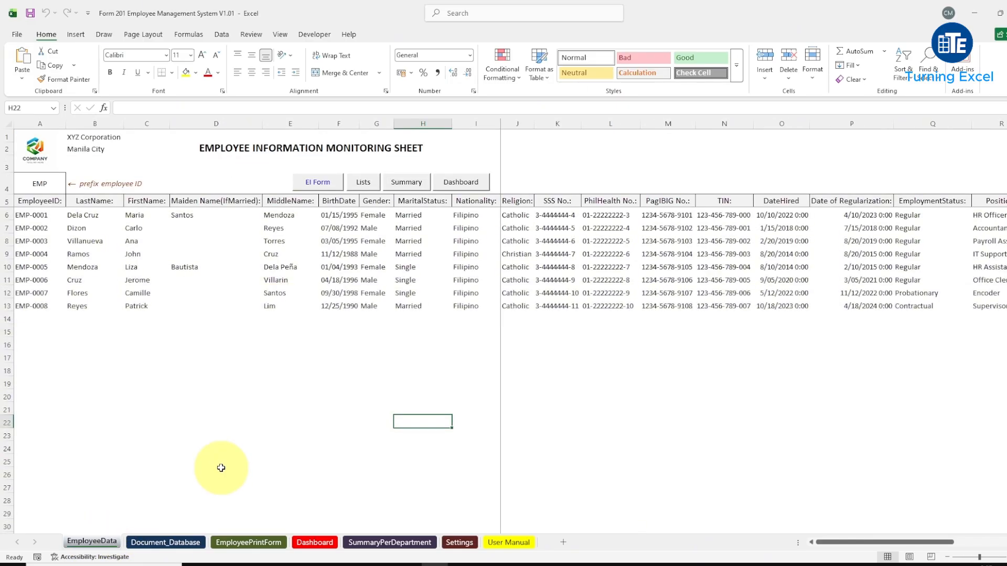
left_click(318, 184)
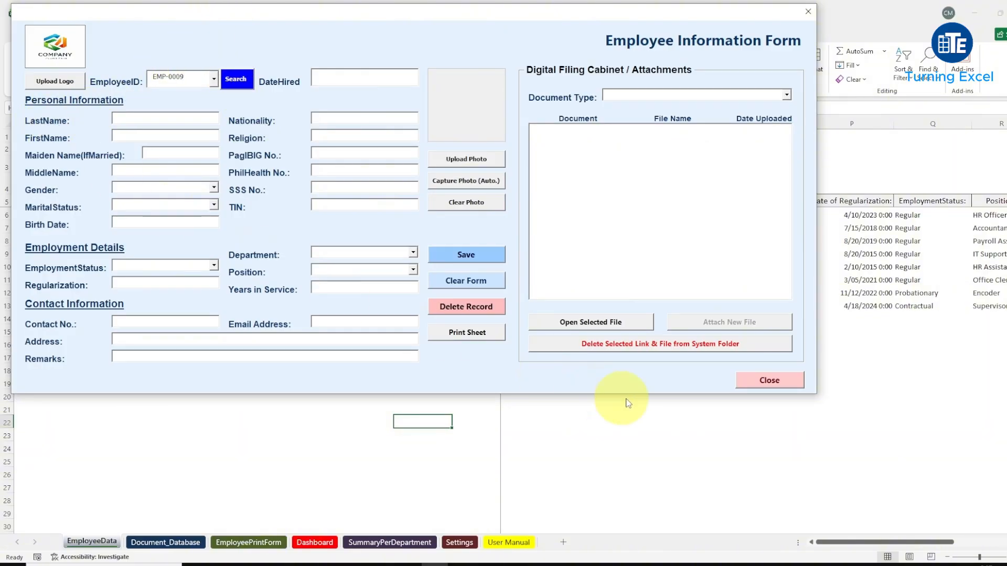
left_click(771, 381)
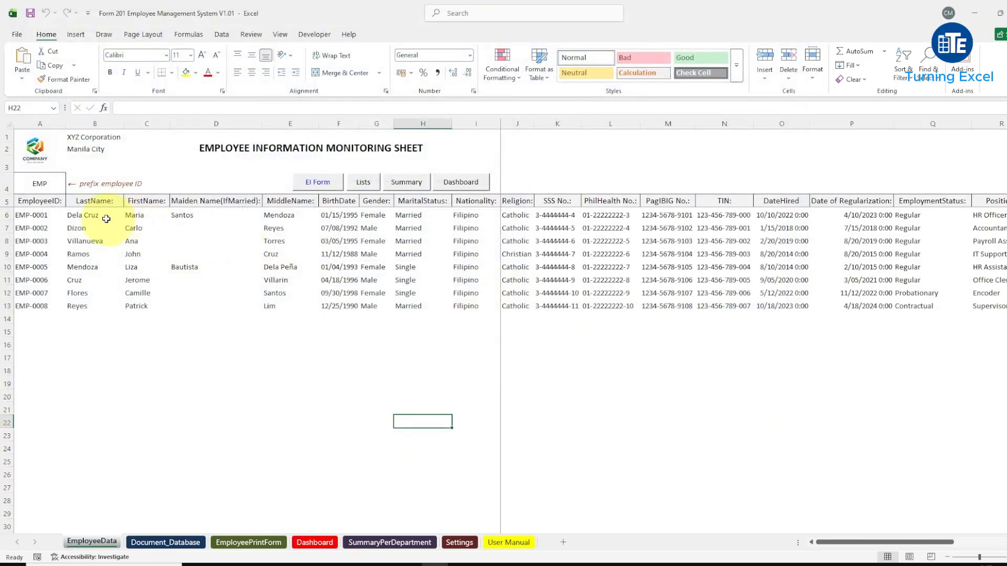
Rename the LastName header in cell B5 of the EmployeeData sheet to Surname
left_click(88, 202)
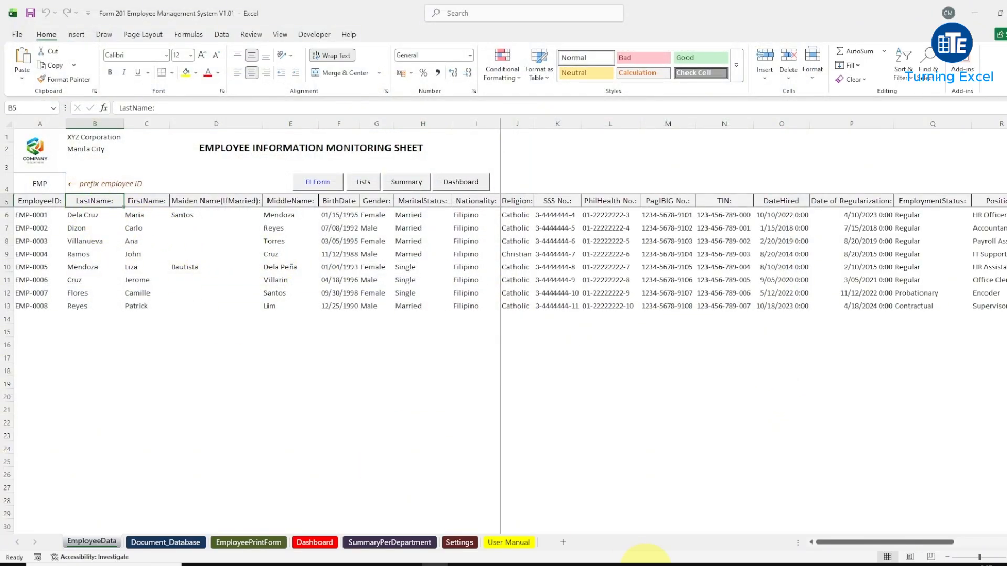
left_click(1001, 557)
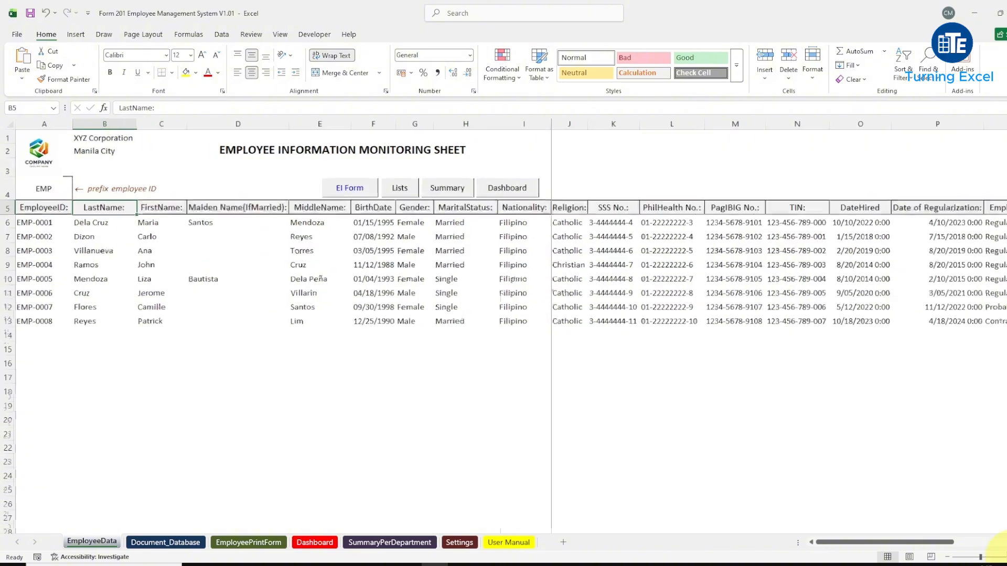
left_click(1001, 557)
left_click(1002, 557)
left_click(1001, 557)
left_click(1002, 557)
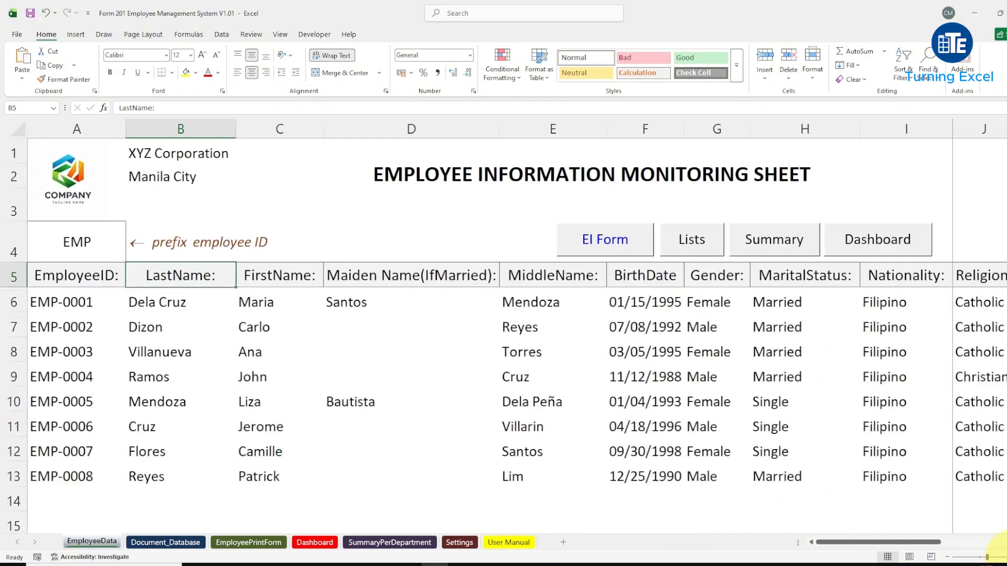
left_click(188, 278)
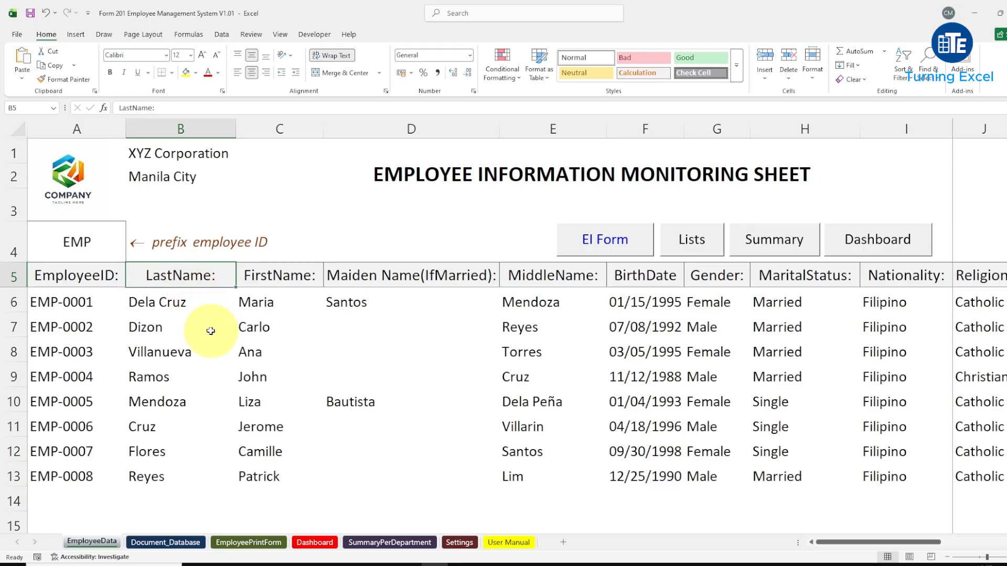
type("Sur")
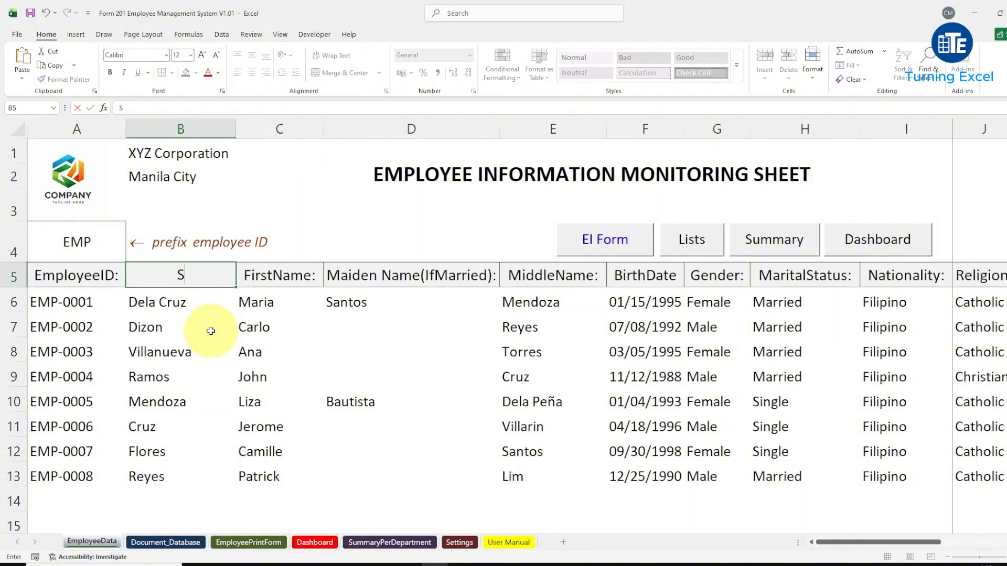
type("name")
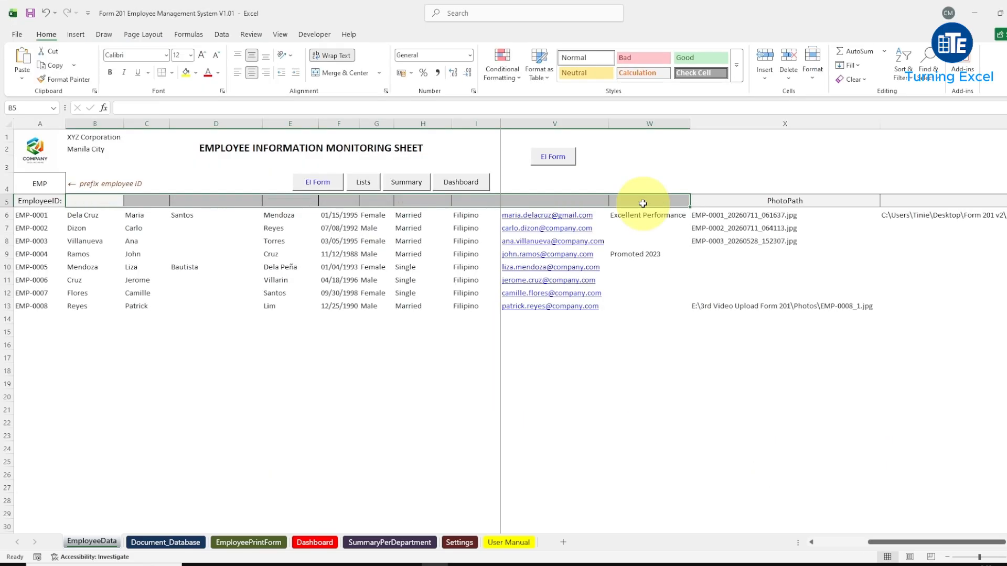
Check the Employee Information Form's field labels and Date Hired calendar against the cleared header row, leaving the date unset, and close the form
left_click(552, 157)
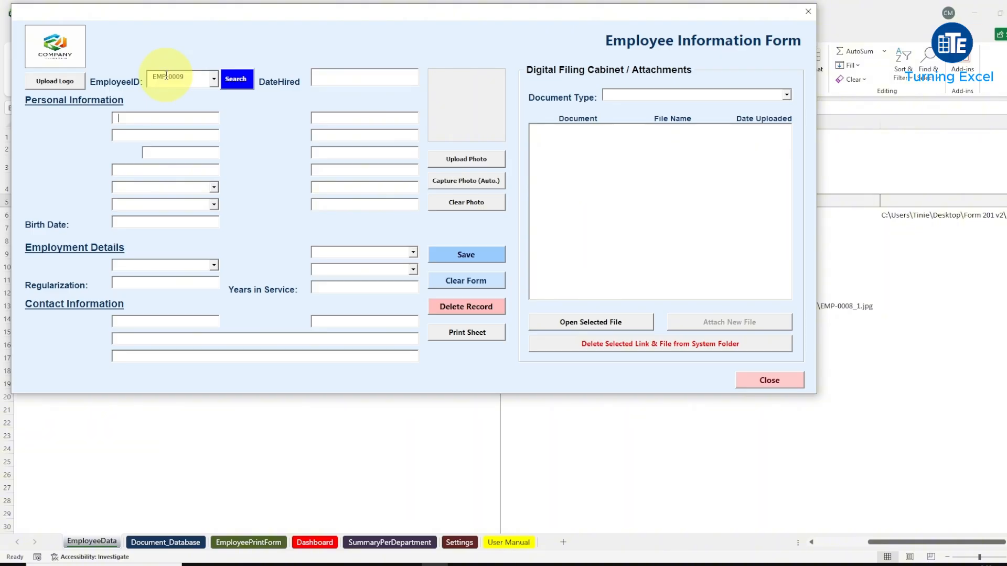
left_click(329, 77)
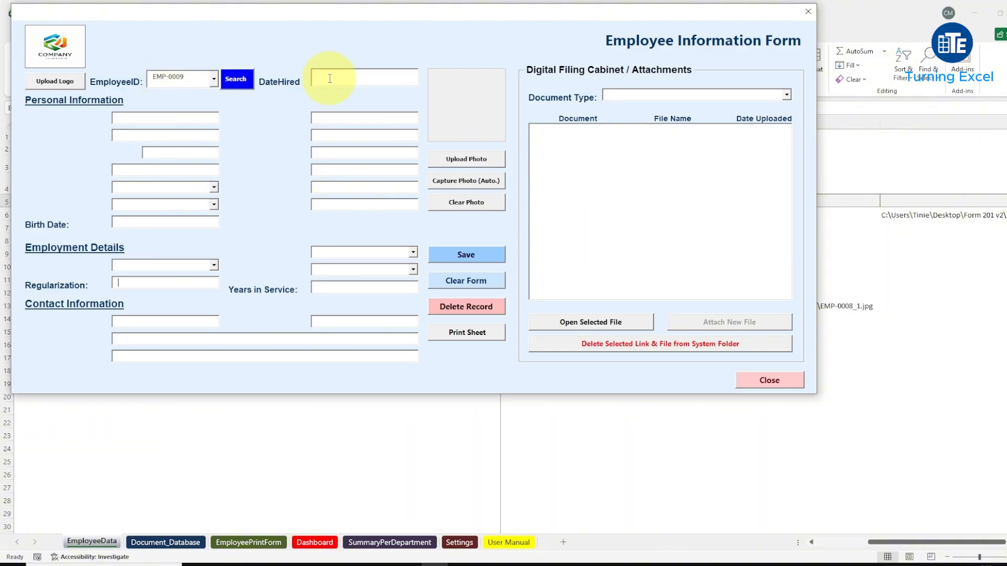
left_click(594, 199)
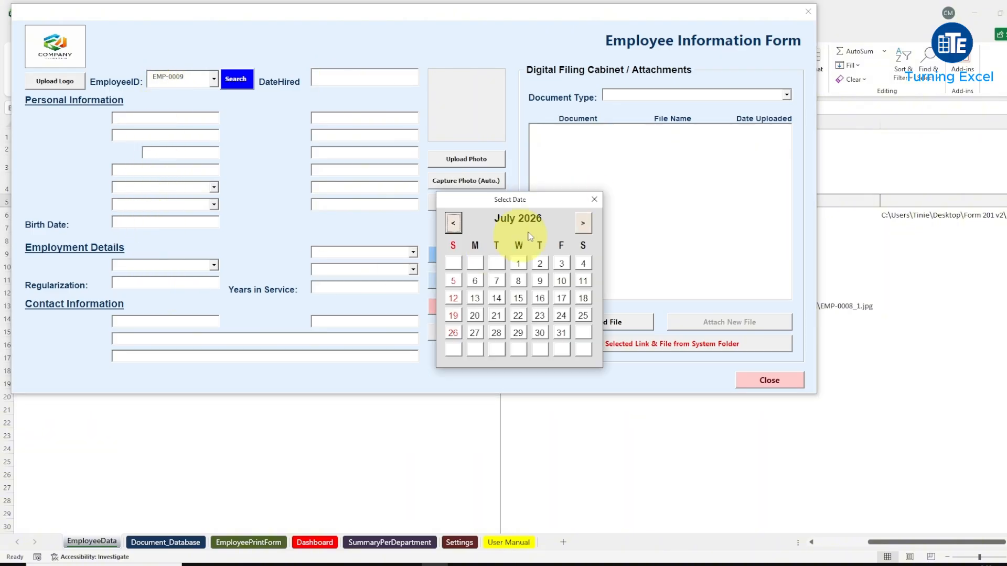
left_click(593, 199)
left_click(328, 78)
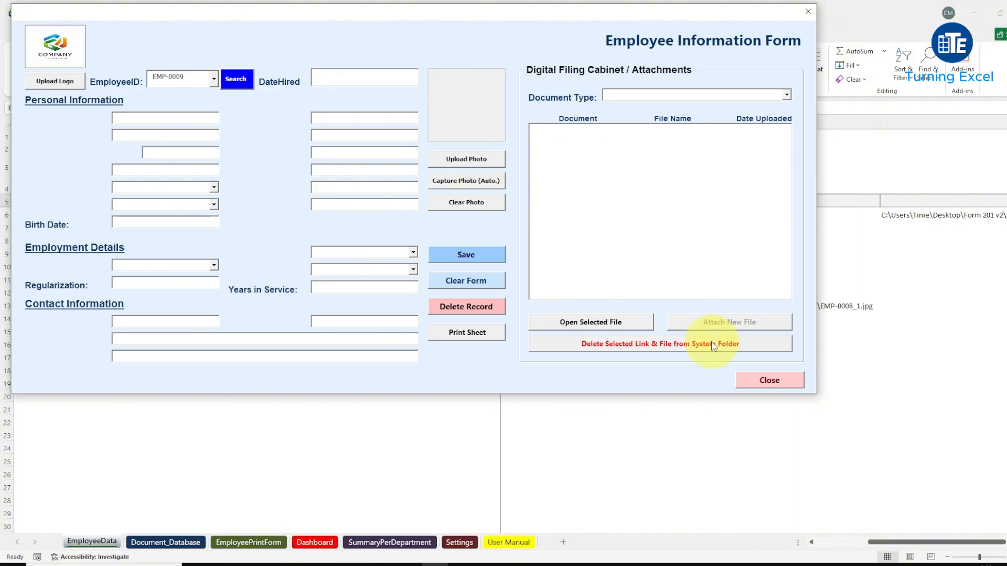
left_click(769, 382)
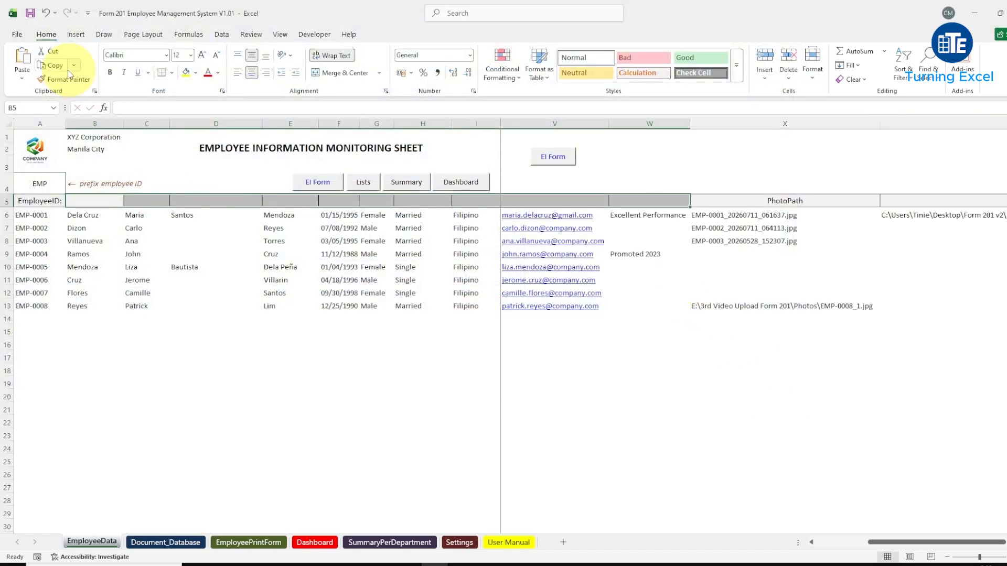
Undo the clearing of the row 5 headers and check the field labels in the Employee Information Form
left_click(45, 13)
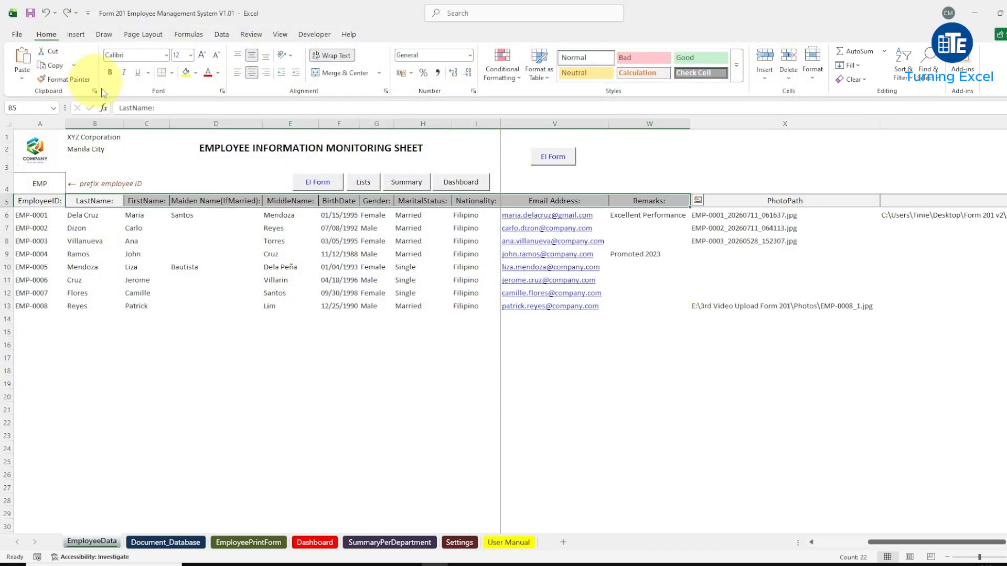
left_click(313, 183)
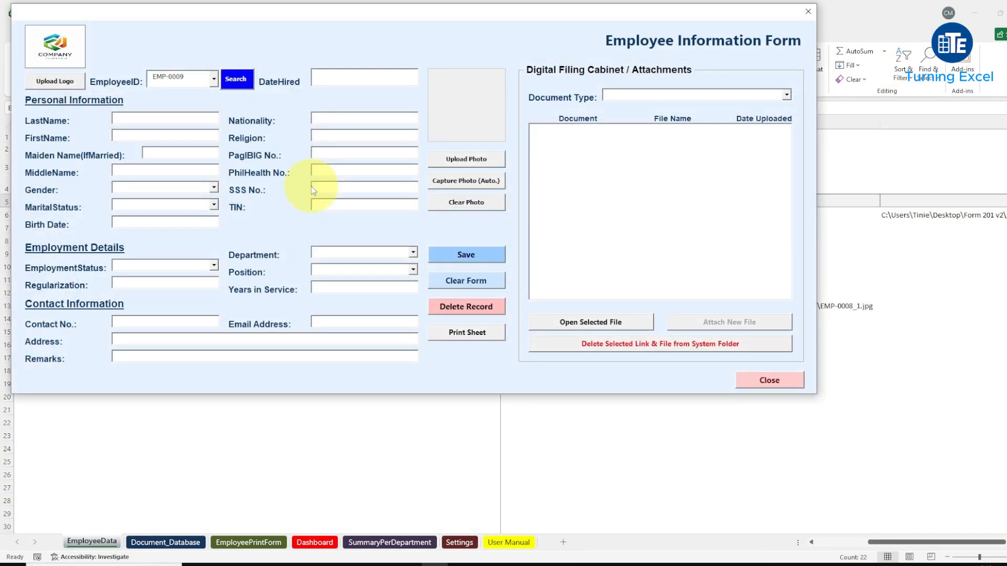
left_click(808, 13)
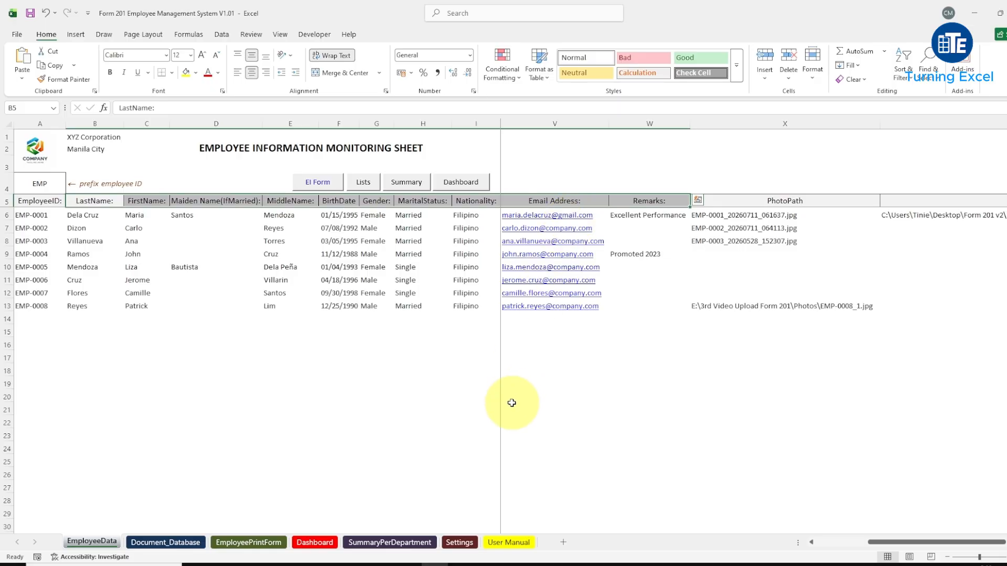
Open the Employee Information Form and load the record of the first employee ID in the list
left_click(321, 184)
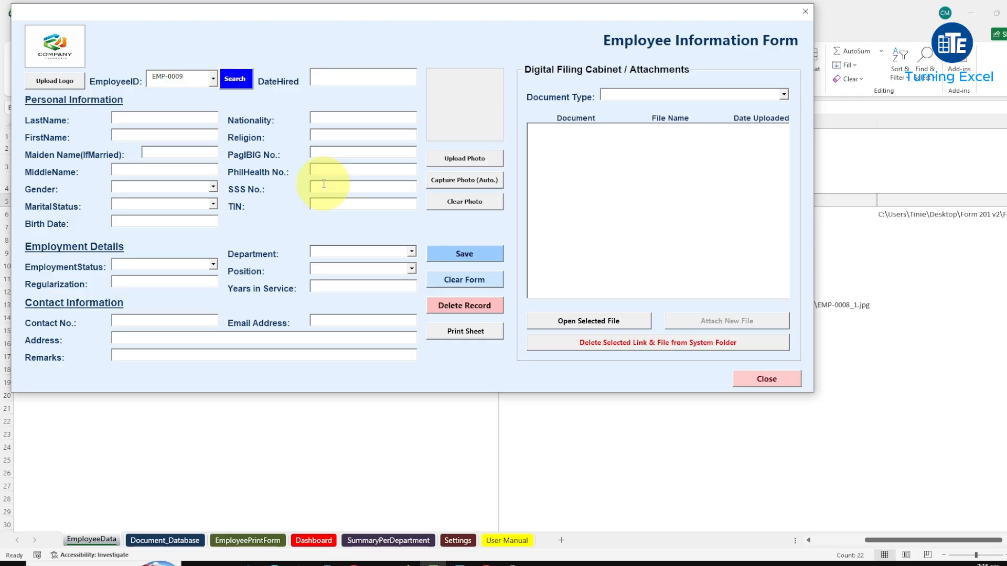
left_click(215, 80)
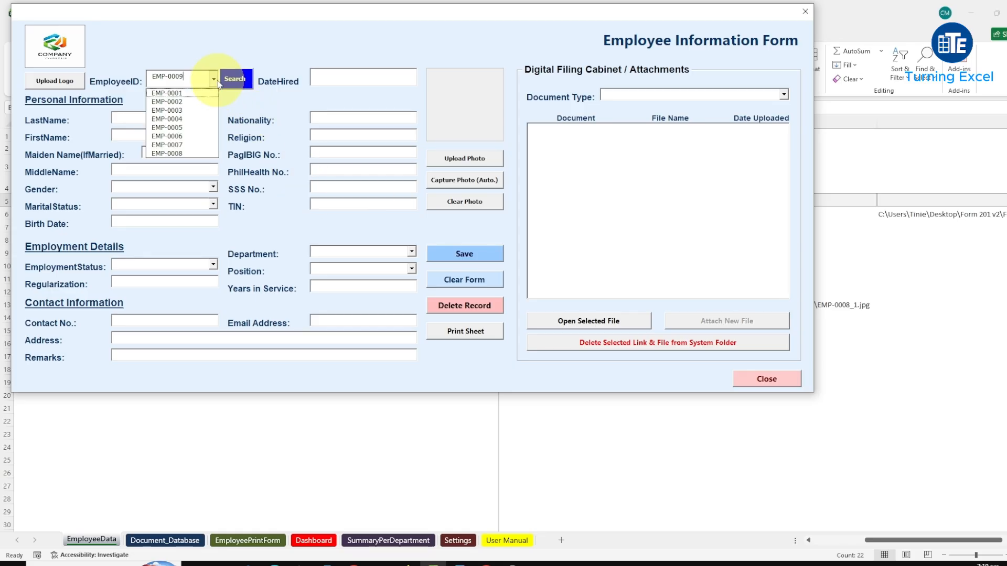
left_click(187, 92)
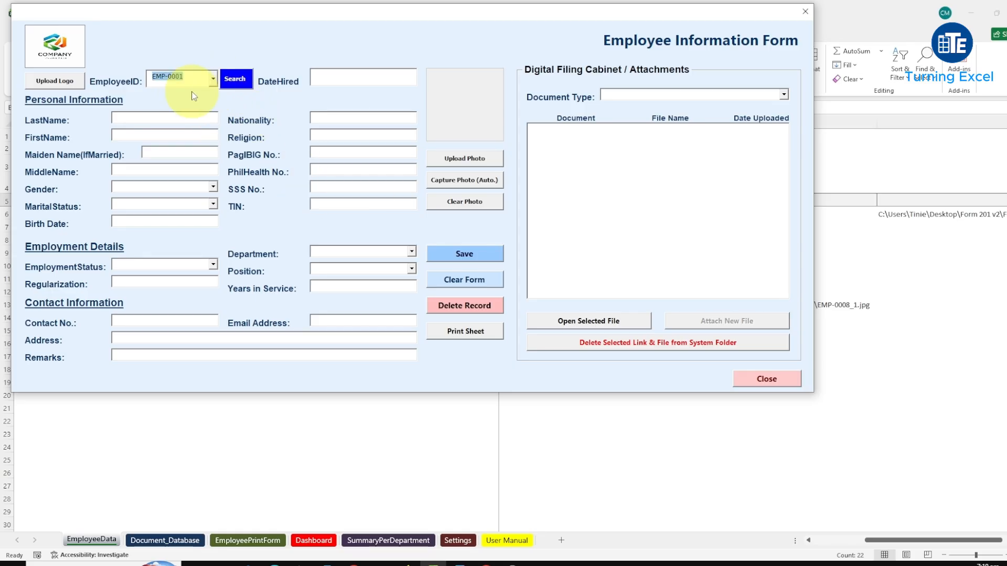
left_click(237, 84)
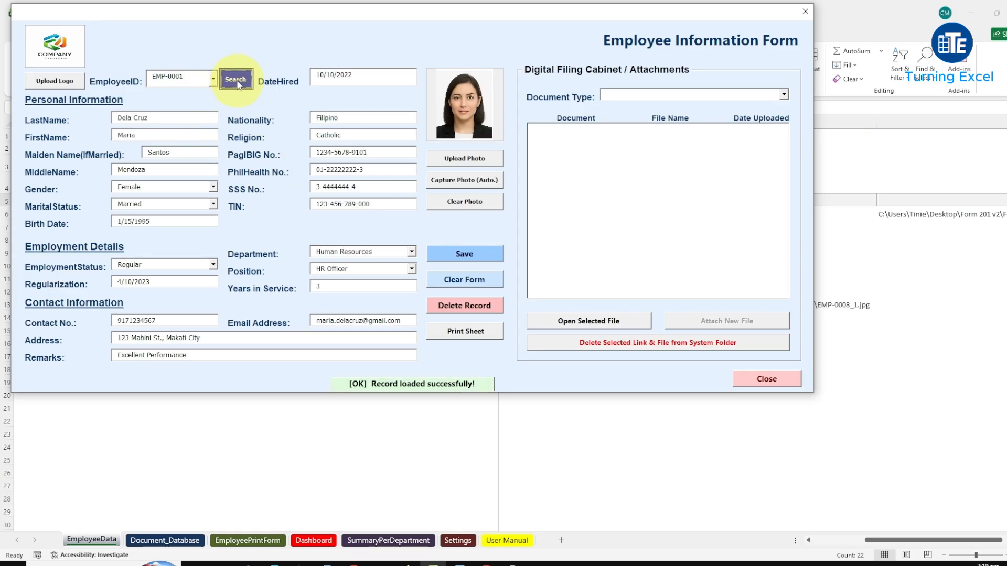
Attach the PhilHealth_ID file from the Files folder to the employee's record under the document type Government IDs / Forms
left_click(781, 98)
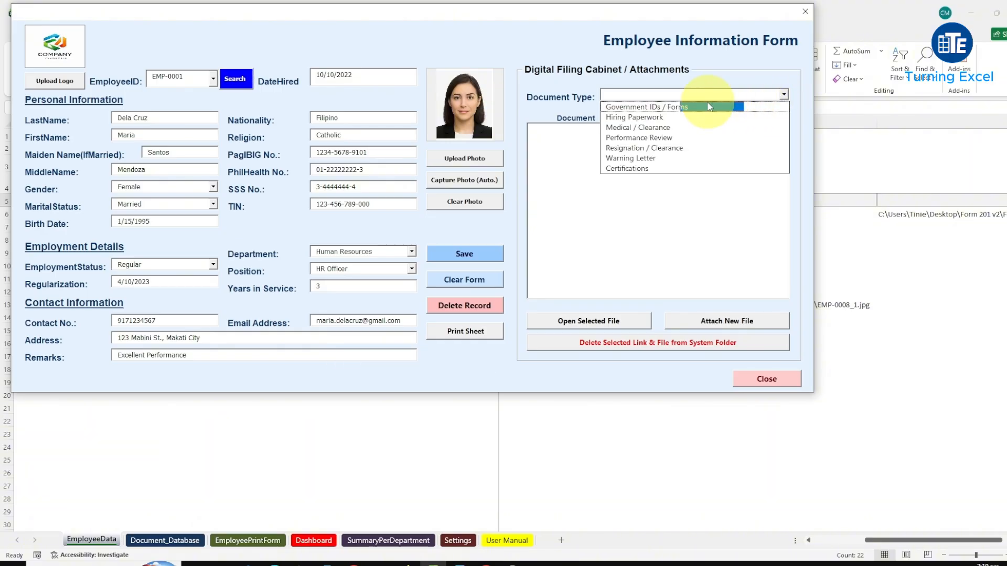
left_click(681, 107)
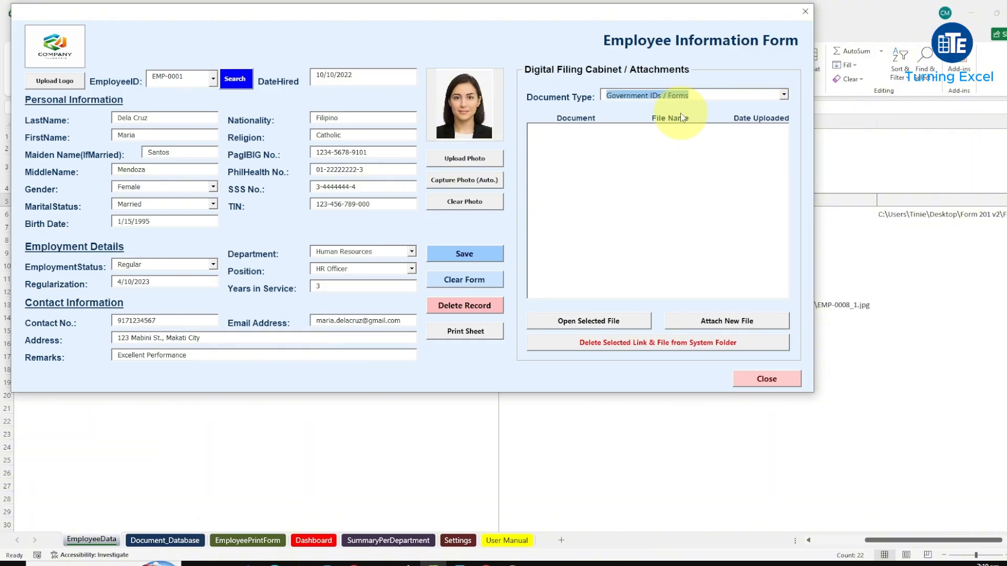
left_click(728, 323)
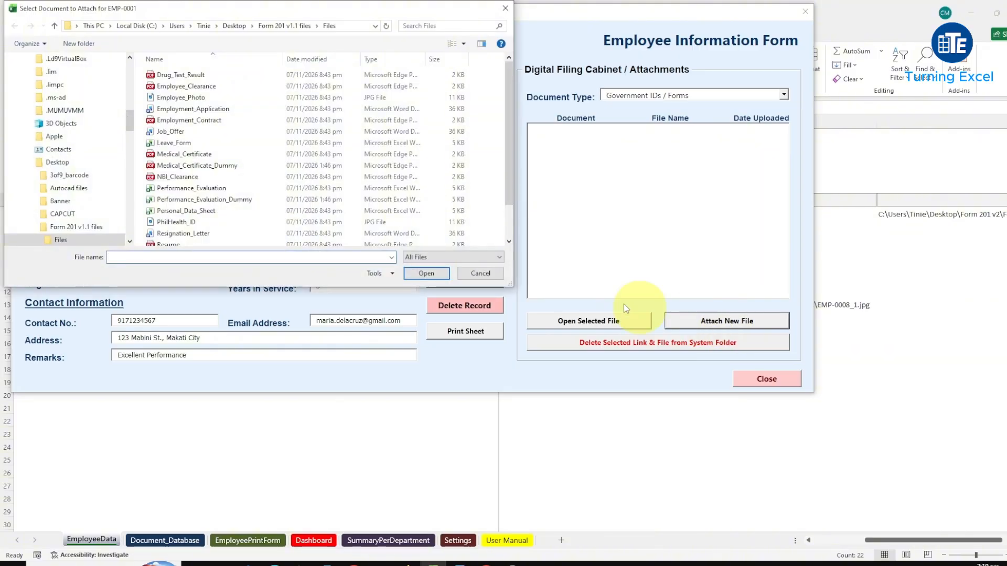
left_click(173, 225)
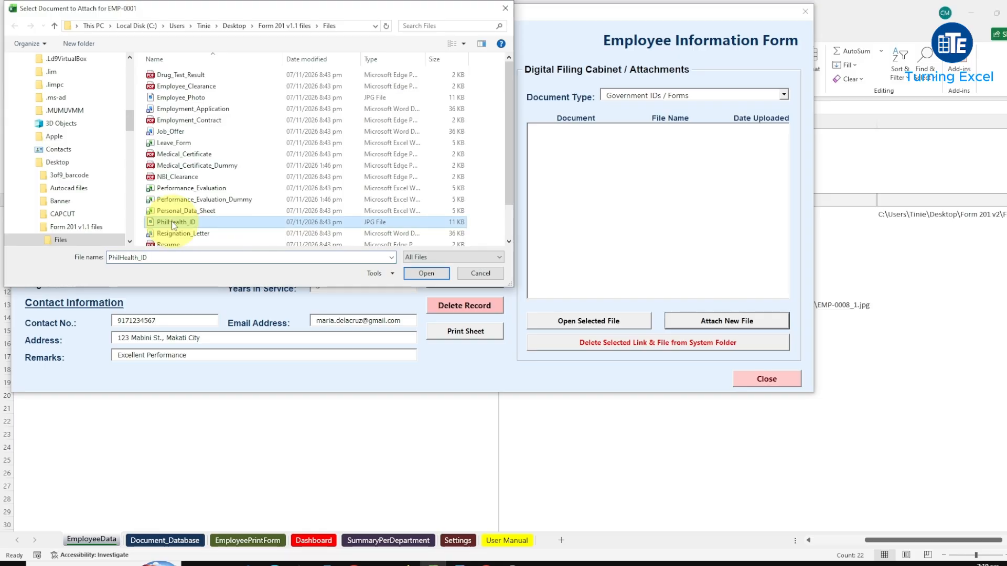
left_click(426, 273)
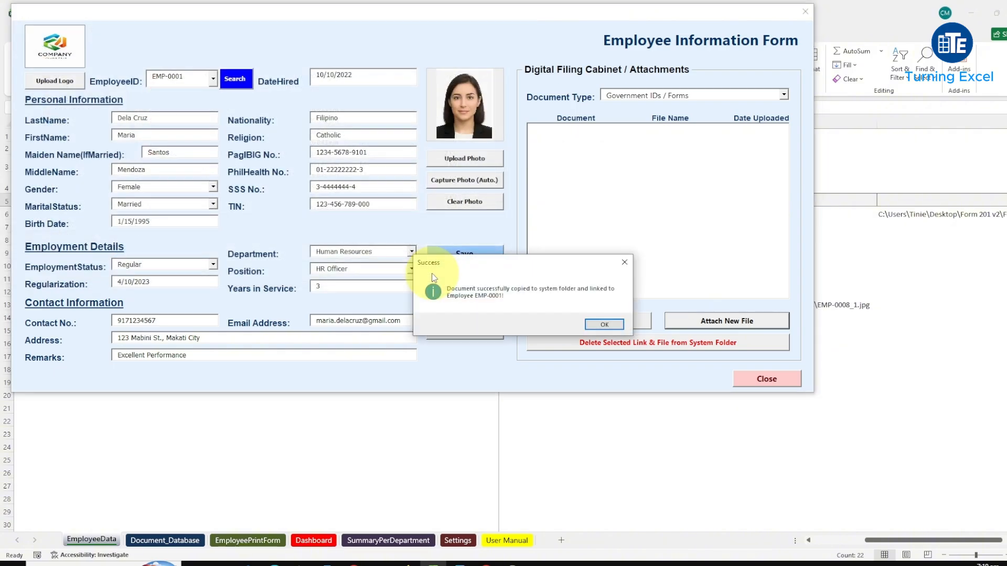
left_click(604, 325)
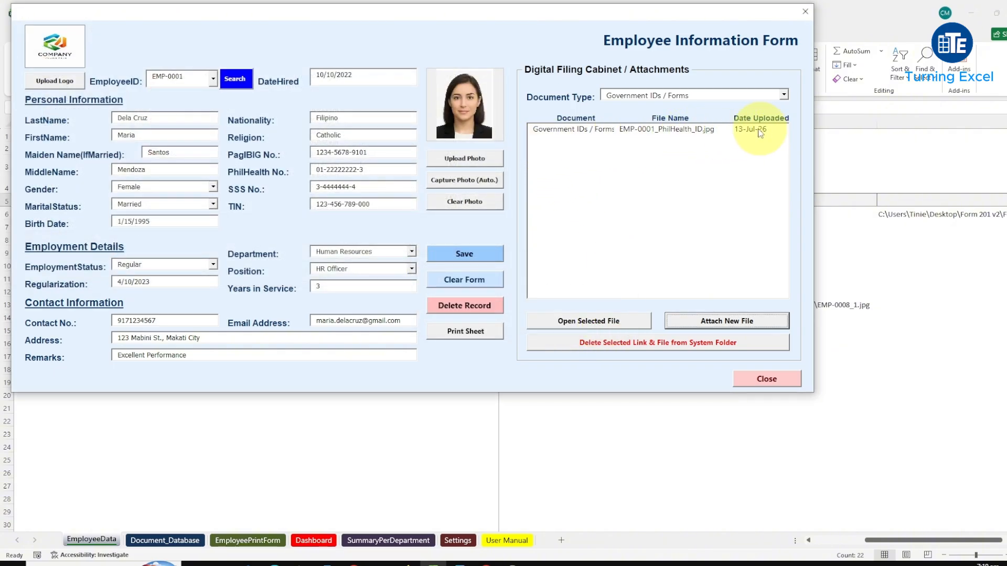
Close the form and, in File Explorer, view the EMP-0001_PhilHealth_ID file stored under Employee_Filing_Cabinet in Government IDs - Forms
left_click(765, 381)
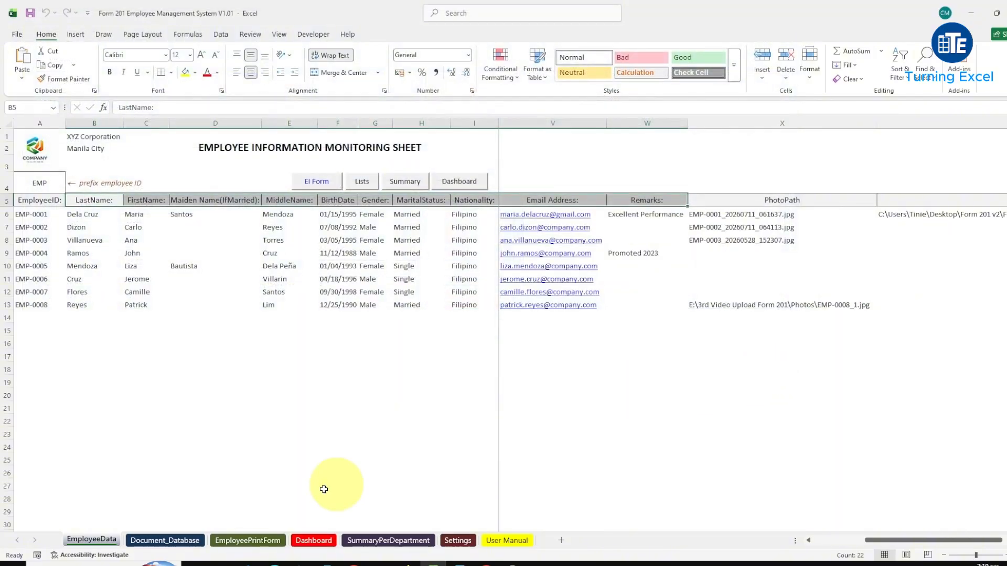
left_click(221, 563)
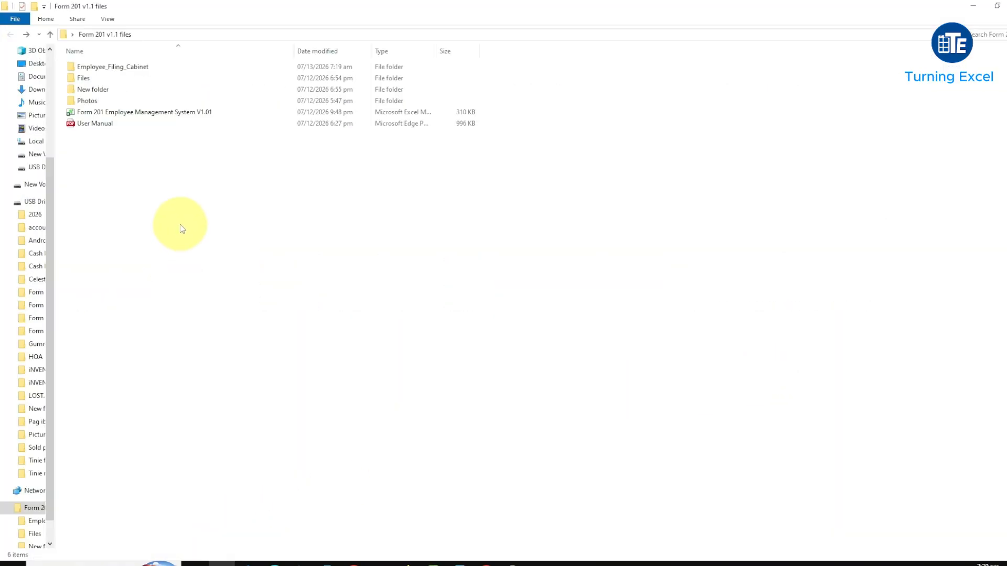
double_click(117, 72)
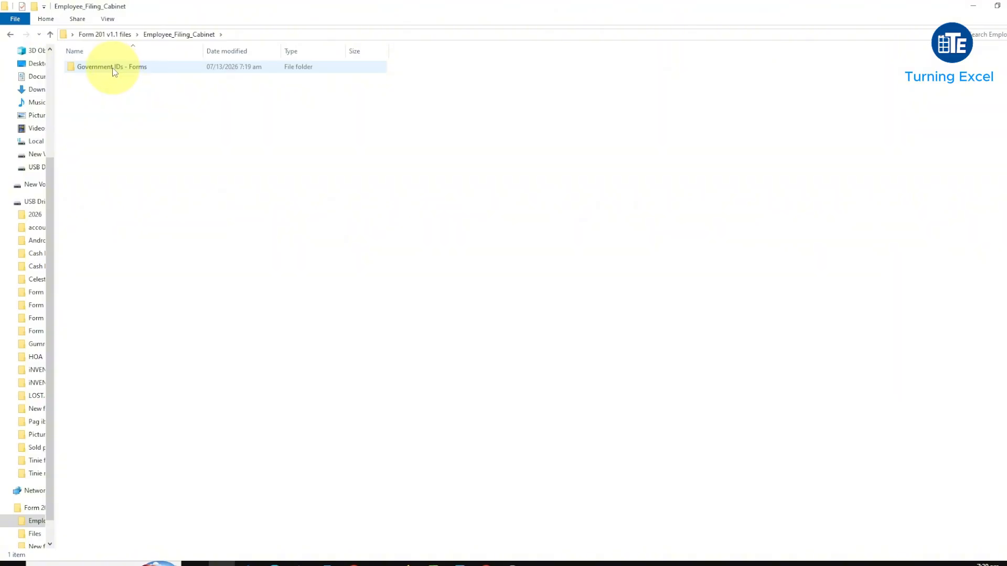
double_click(115, 72)
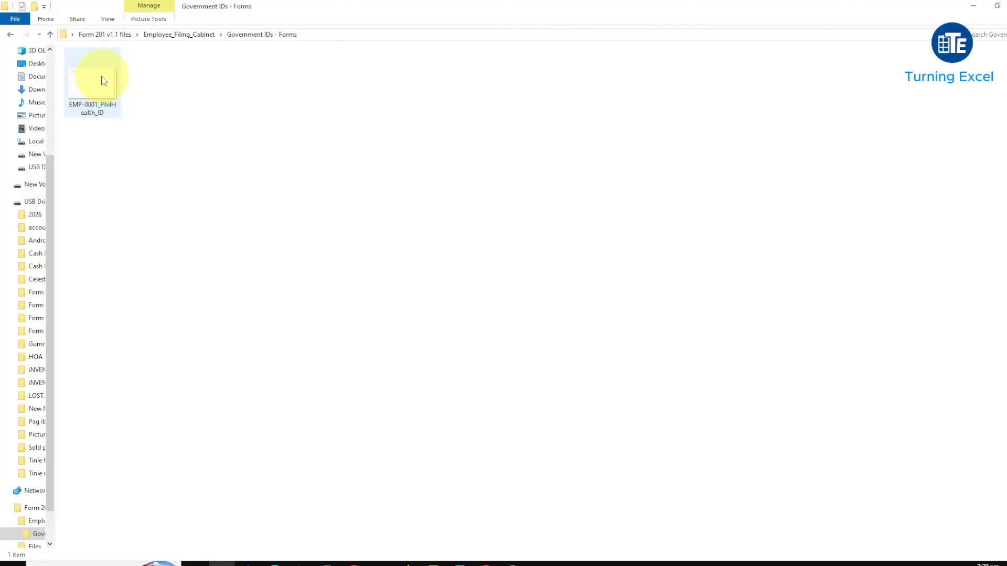
left_click(103, 80)
double_click(104, 80)
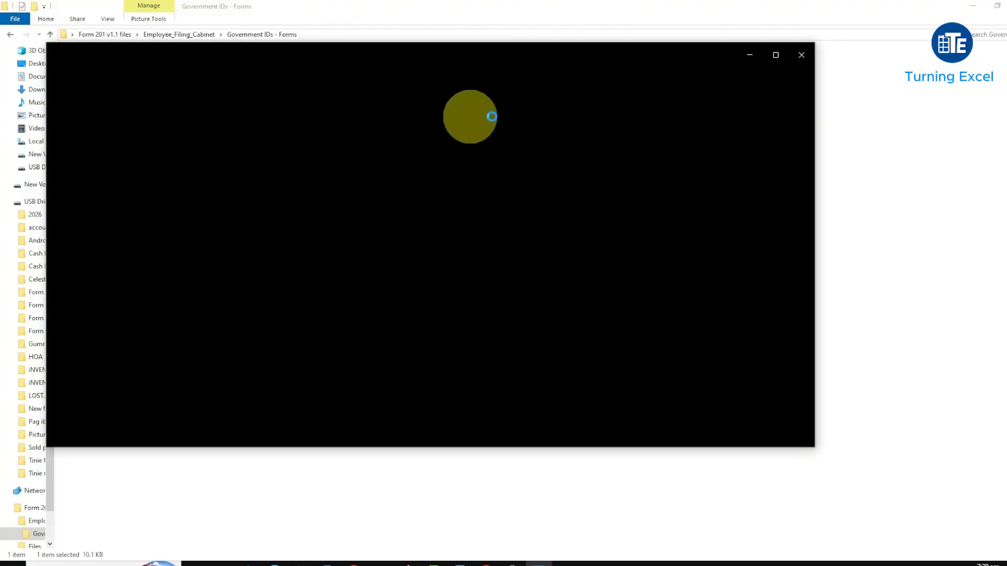
left_click(801, 56)
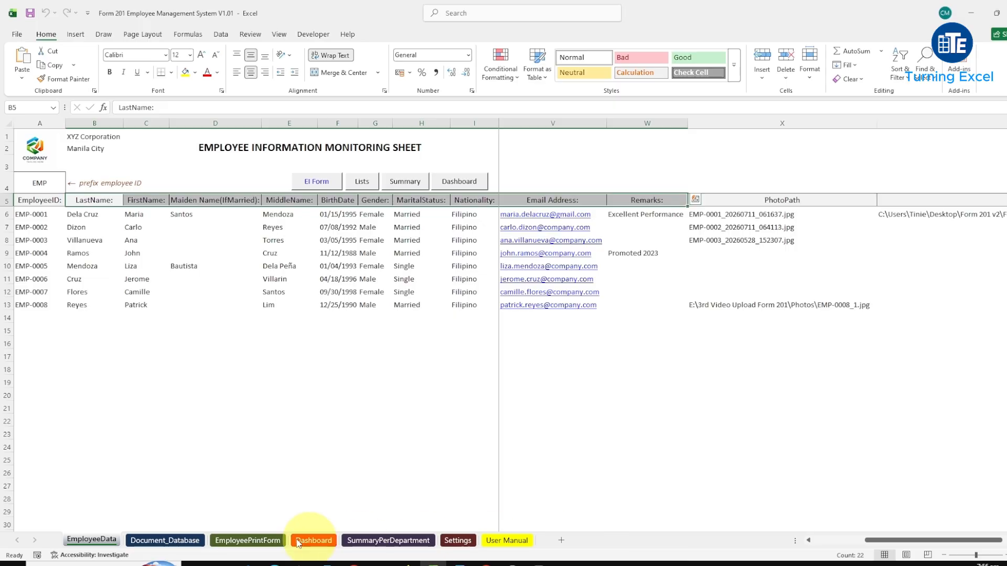
Examine the Document_Database sheet's entry for the attached file: employee ID, document type, file name, upload date and file path
left_click(171, 543)
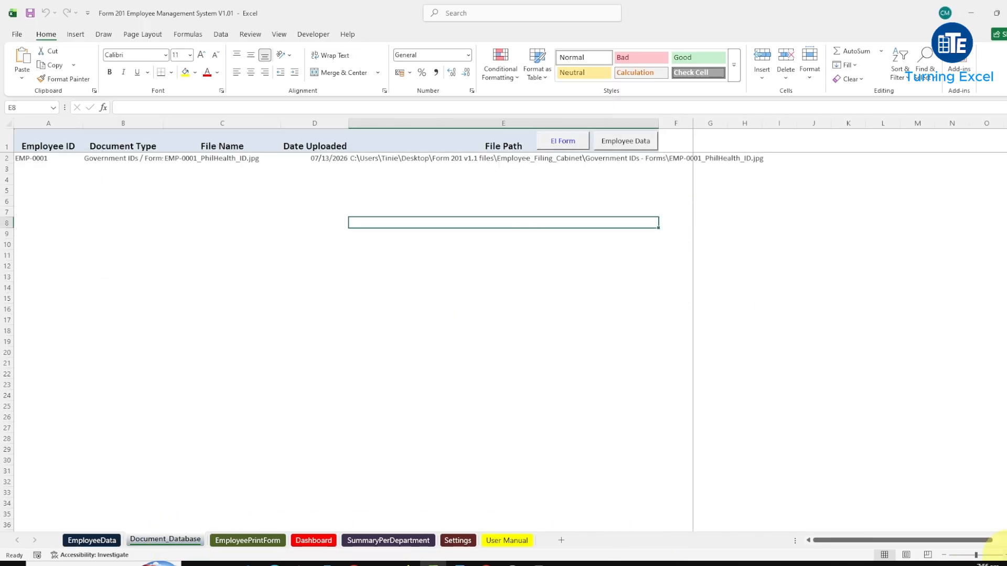
left_click(1006, 555)
left_click(1005, 555)
left_click(1006, 554)
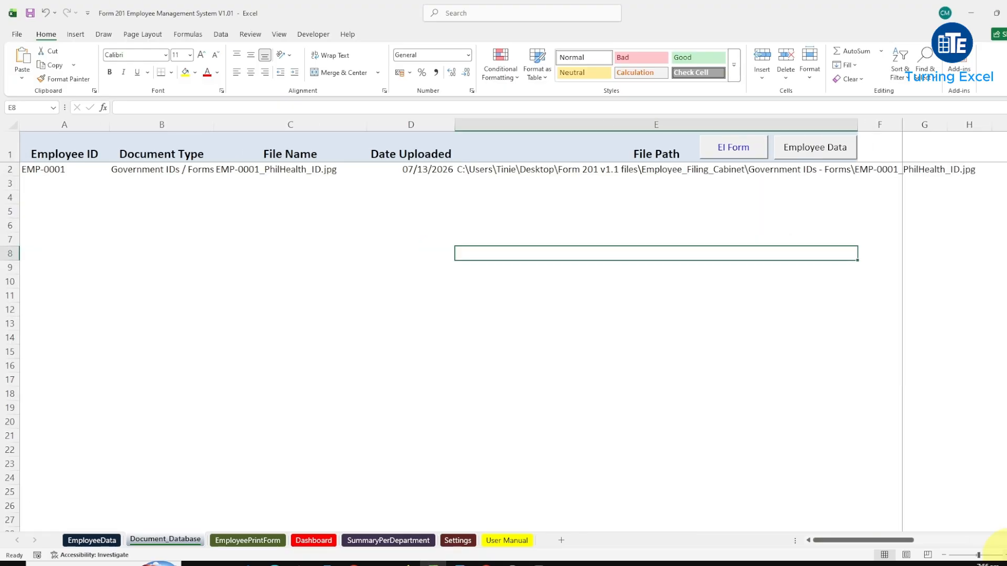
left_click(1006, 554)
left_click(1006, 555)
left_click(1006, 555)
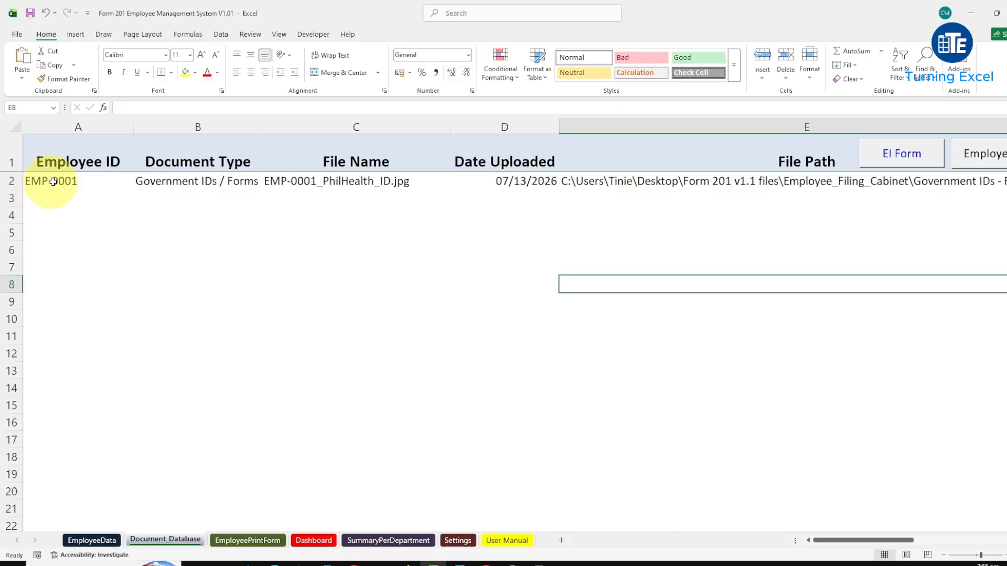
key("ctrl+Up")
left_click(943, 557)
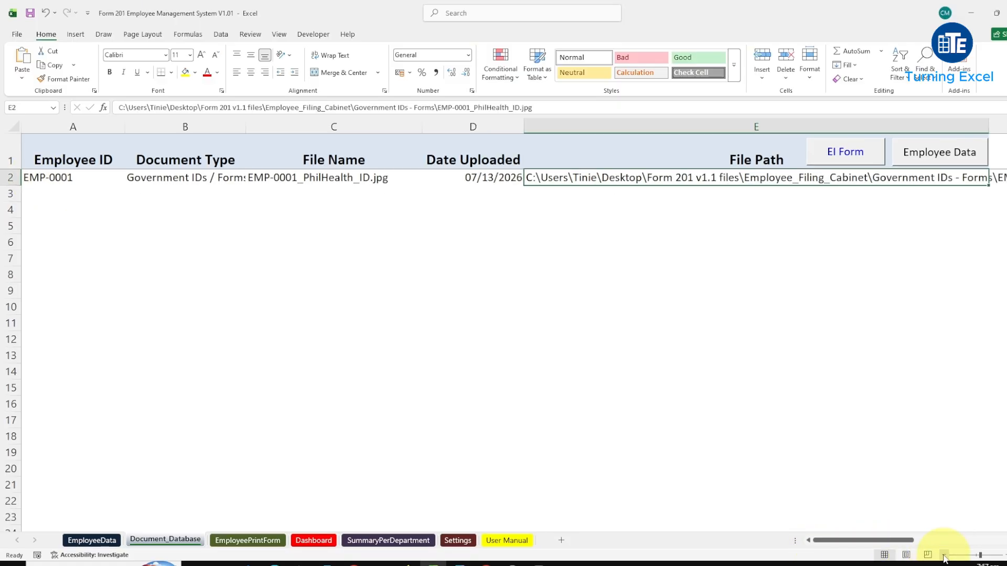
left_click(943, 557)
left_click(943, 557)
left_click(943, 557)
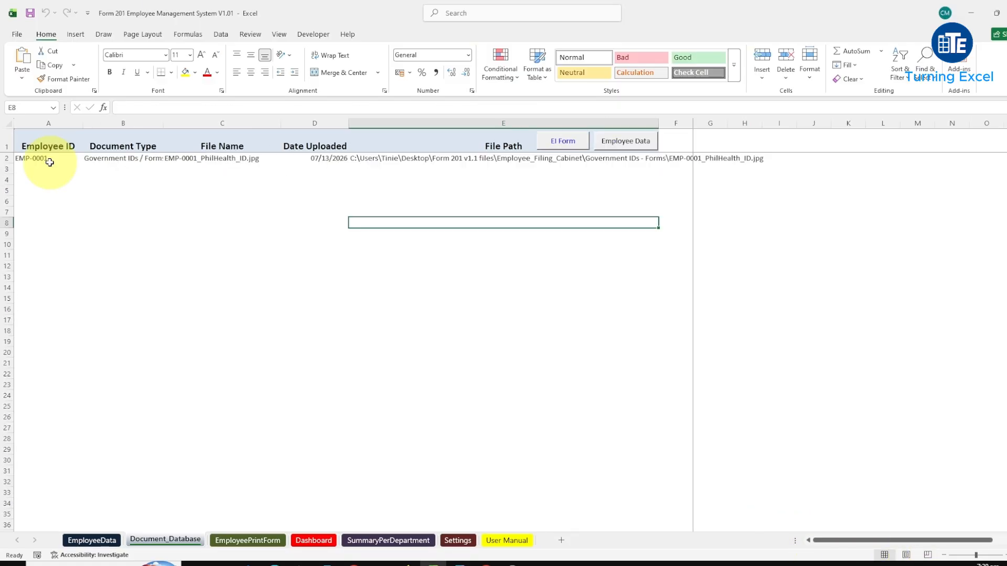
Load the EMP-0001 record in the Employee Information Form and view its attached PhilHealth ID file, closing the image again
left_click(561, 141)
left_click(236, 79)
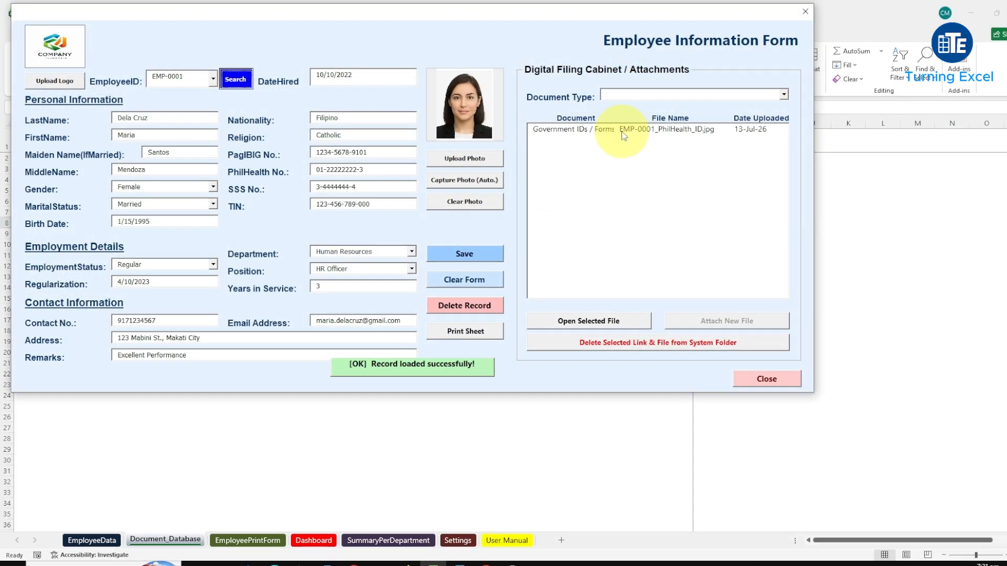
left_click(621, 131)
left_click(581, 321)
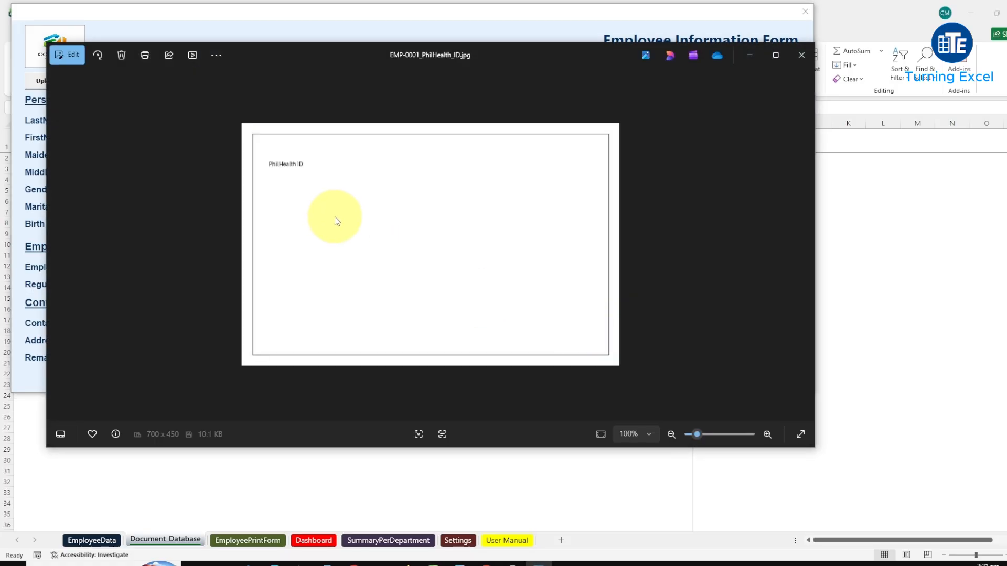
left_click(803, 55)
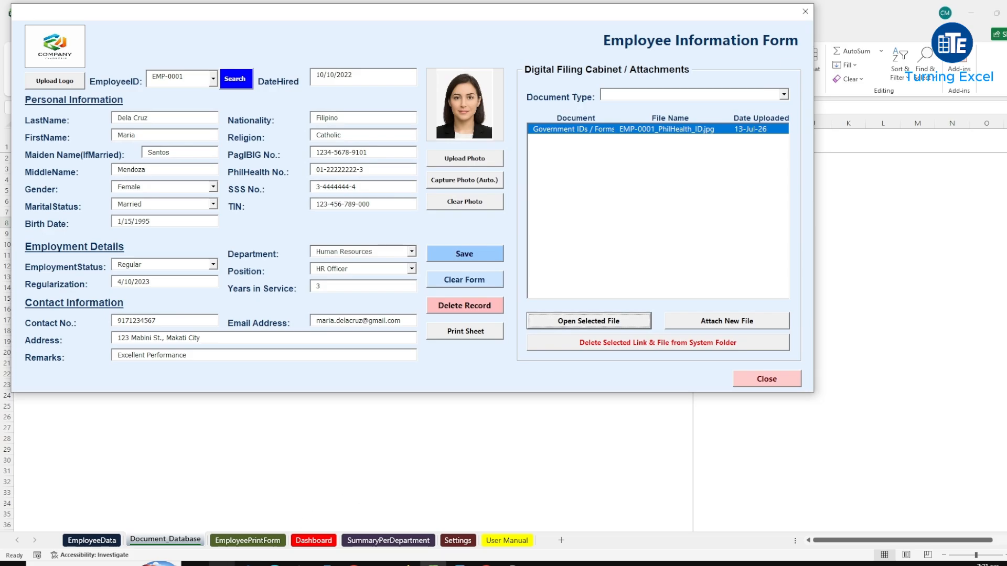
Attach the PhilHealth ID again under Government IDs / Forms and permanently delete the second attachment's link and file
left_click(687, 321)
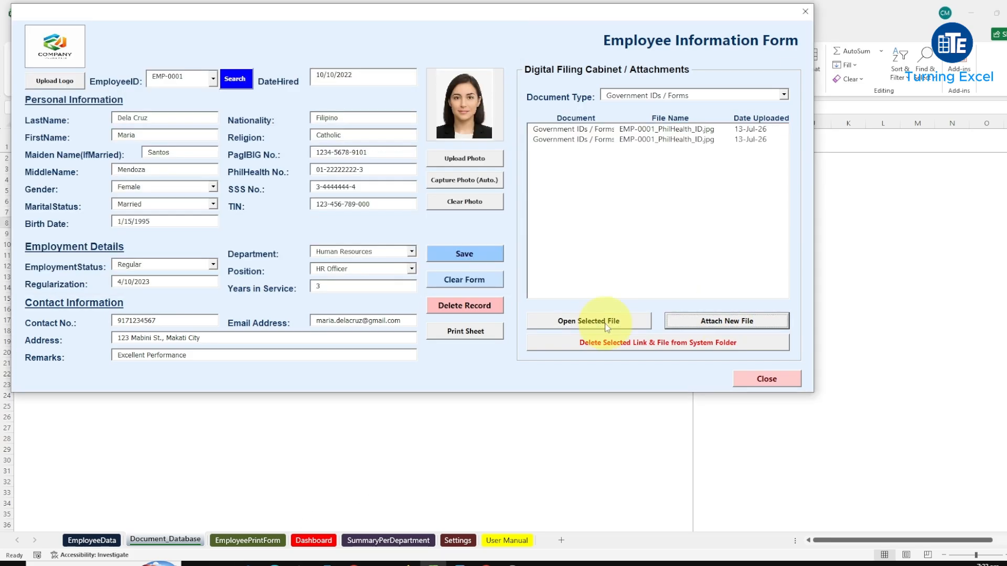
left_click(629, 140)
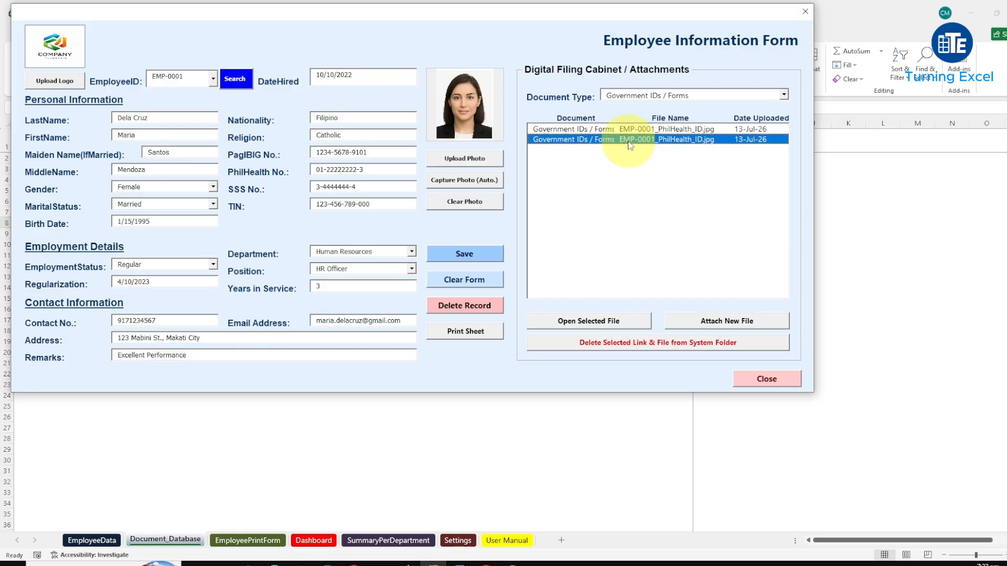
left_click(664, 346)
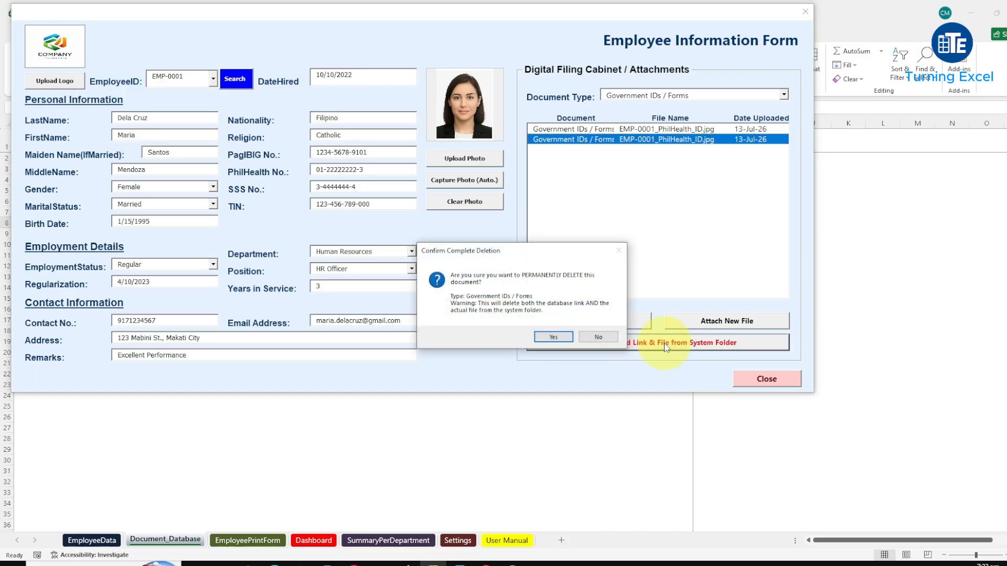
left_click(550, 339)
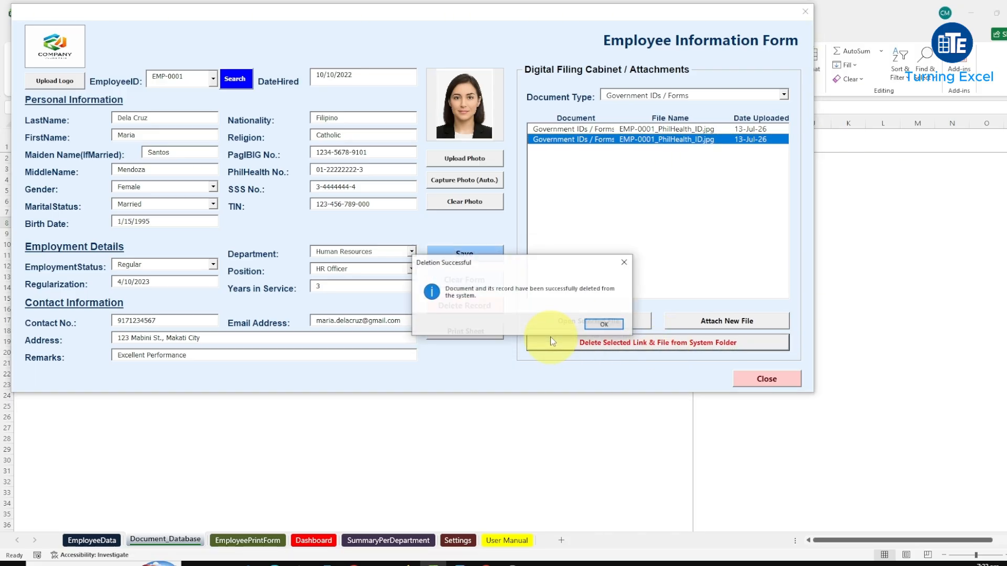
left_click(605, 326)
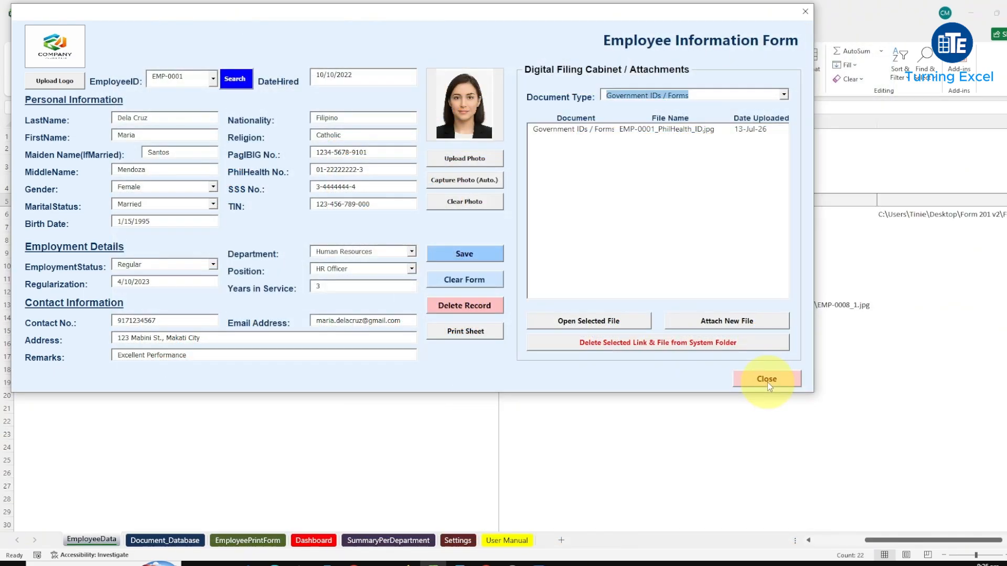
left_click(766, 379)
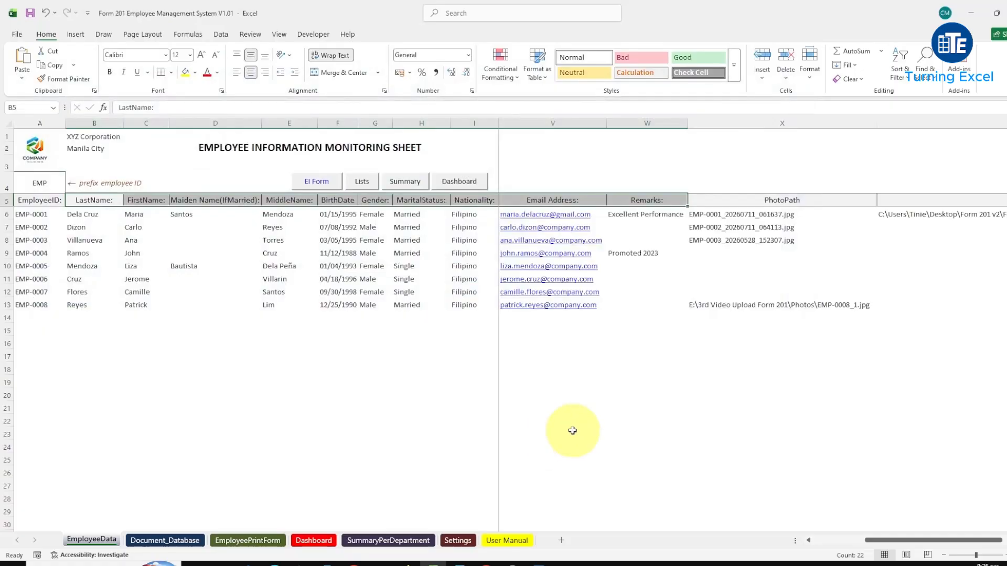
Examine the Settings sheet's lists for Documents, Employment Status, Gender, Marital Status, Department and Position
left_click(457, 540)
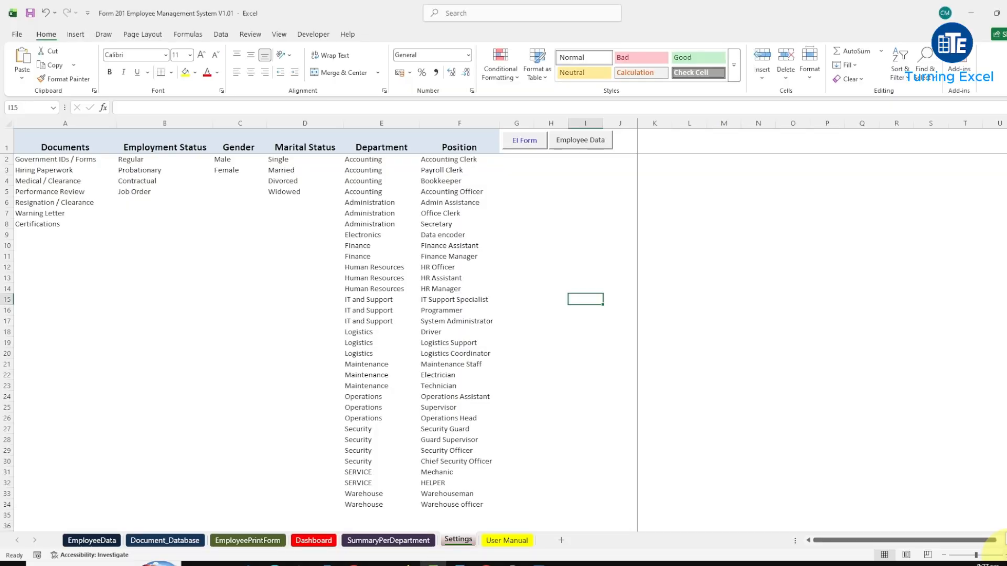
left_click(1001, 555)
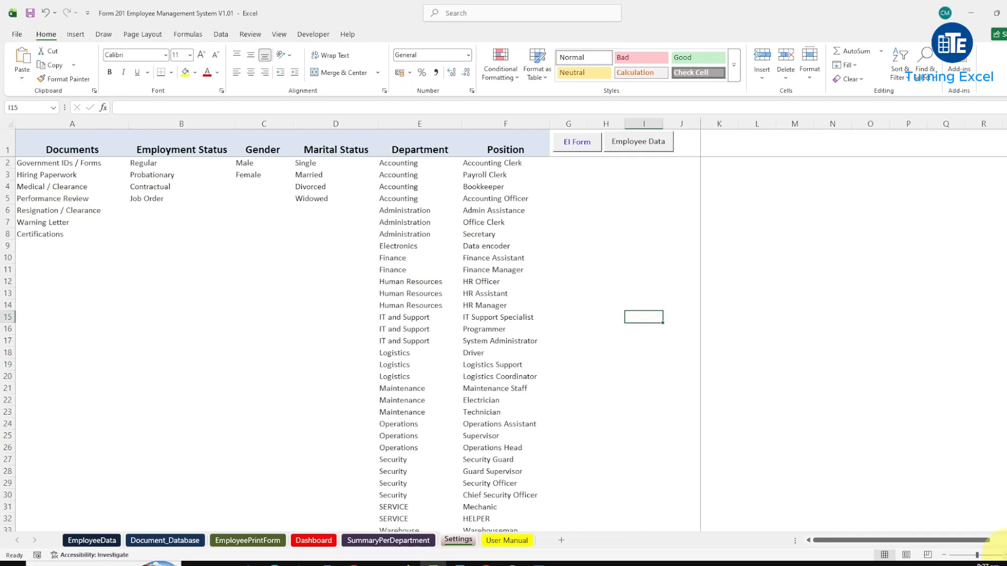
left_click(1002, 555)
left_click(1001, 555)
left_click(1002, 555)
left_click(1002, 555)
left_click(1002, 555)
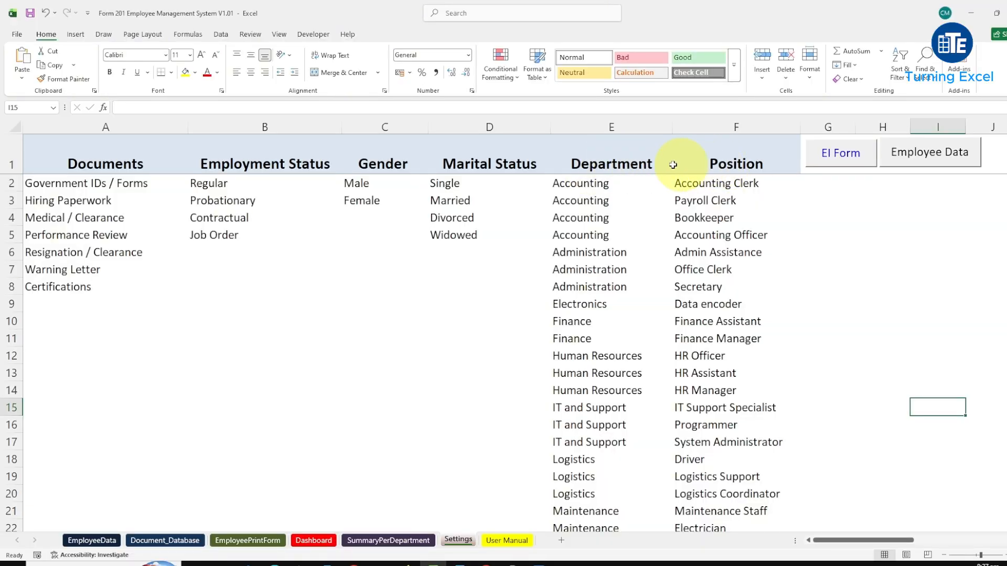
left_click(102, 162)
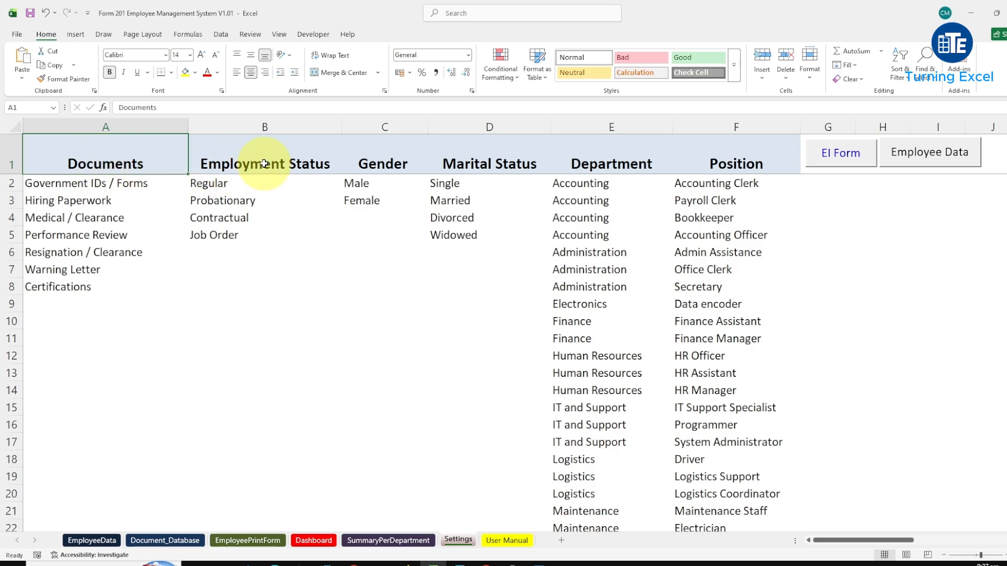
left_click(372, 162)
left_click(487, 158)
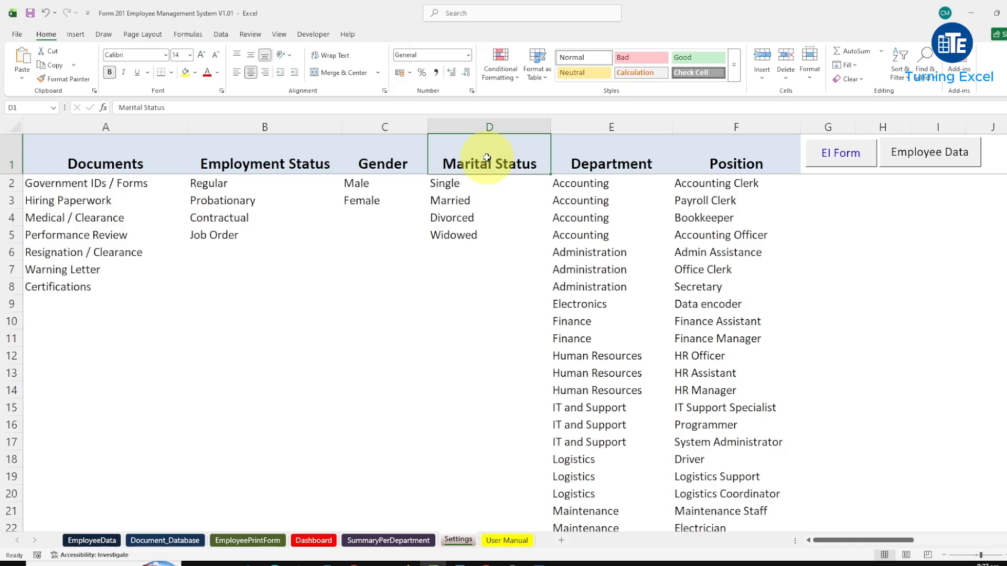
left_click(599, 165)
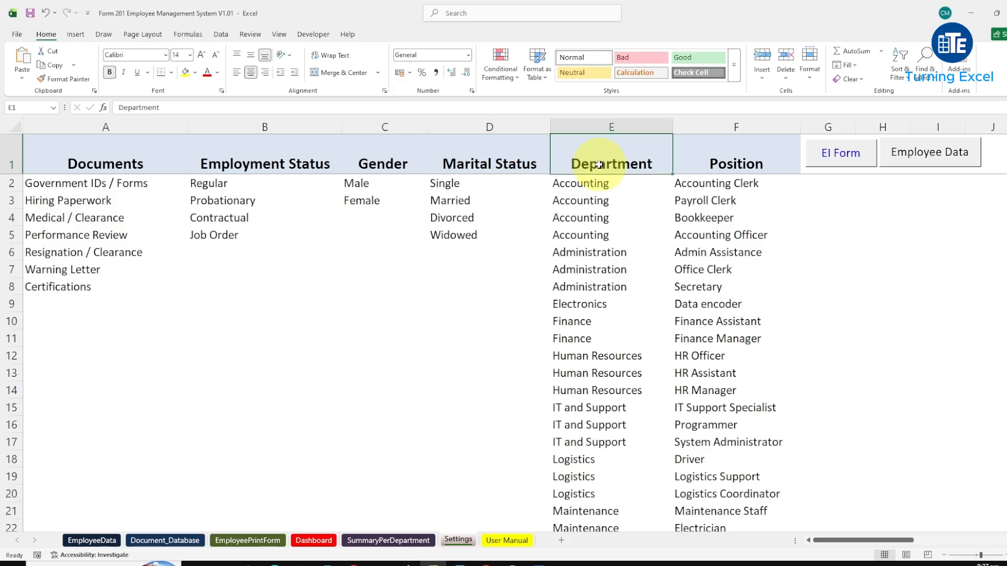
left_click(718, 162)
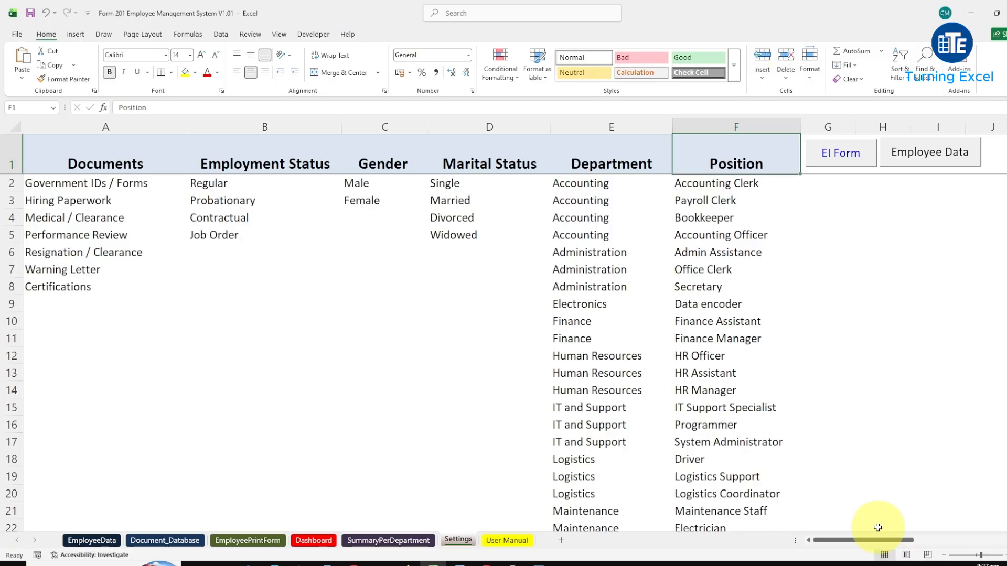
left_click(943, 555)
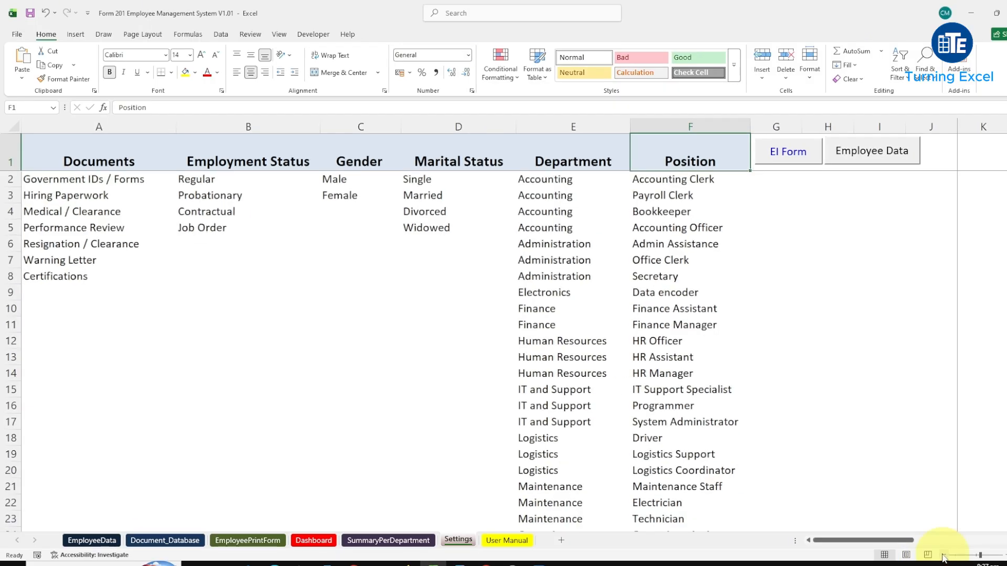
left_click(943, 555)
left_click(944, 555)
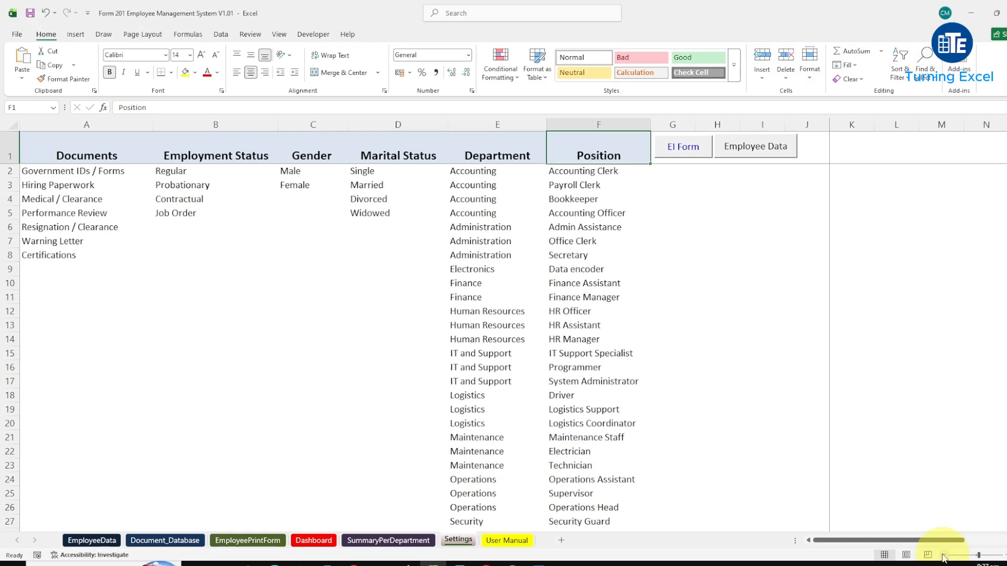
left_click(944, 555)
left_click(943, 555)
left_click(944, 556)
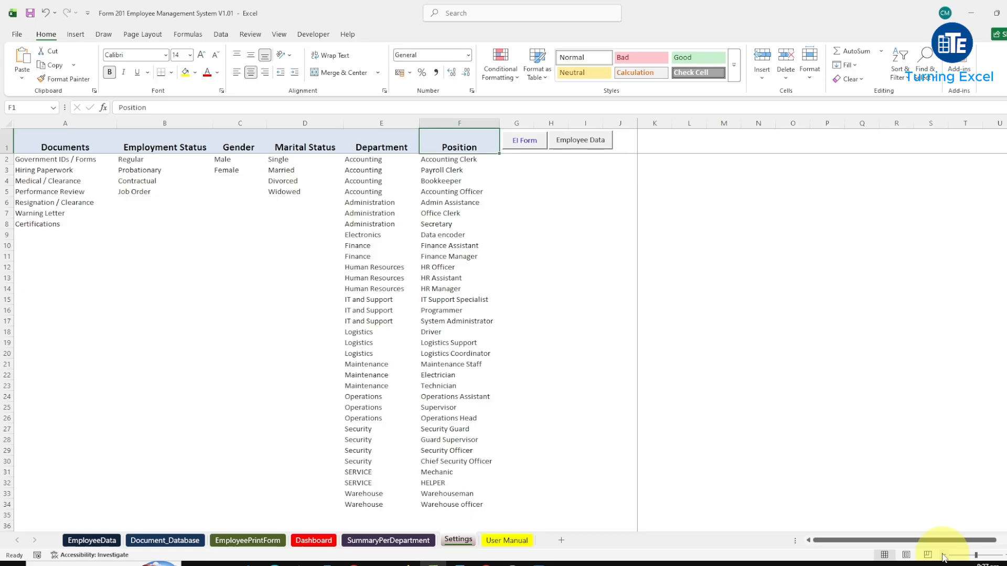
Look through the User Manual sheet from the setup instructions to the support section and return to its beginning
left_click(507, 540)
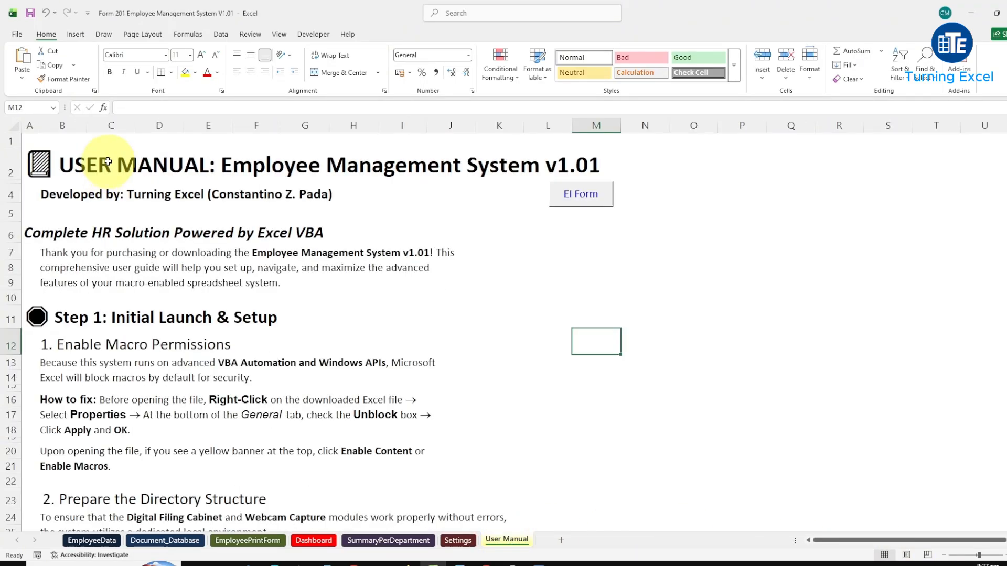
left_click_drag(1004, 194, 1005, 211)
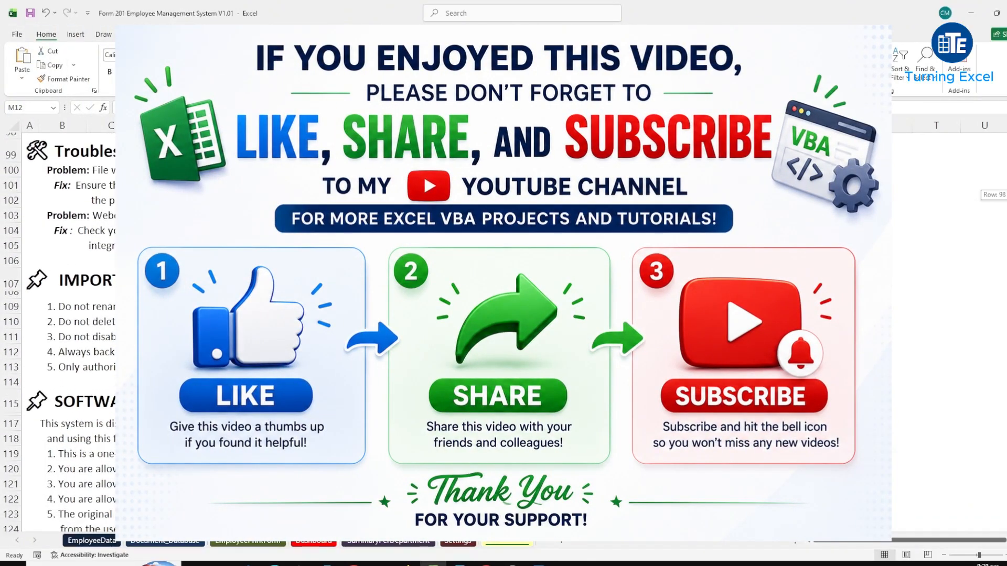
left_click_drag(1005, 211, 1004, 211)
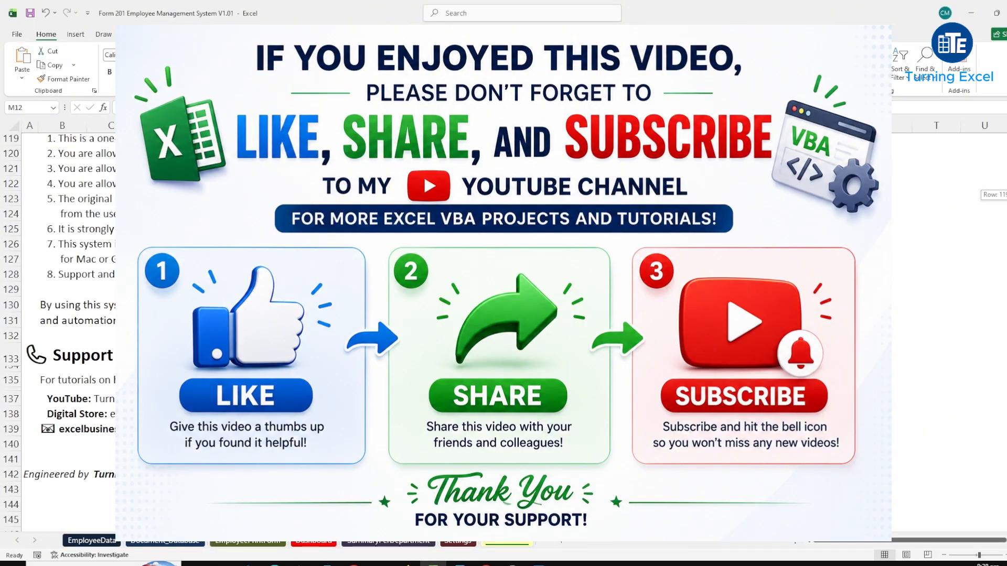
left_click_drag(1005, 209, 1005, 195)
left_click(896, 268)
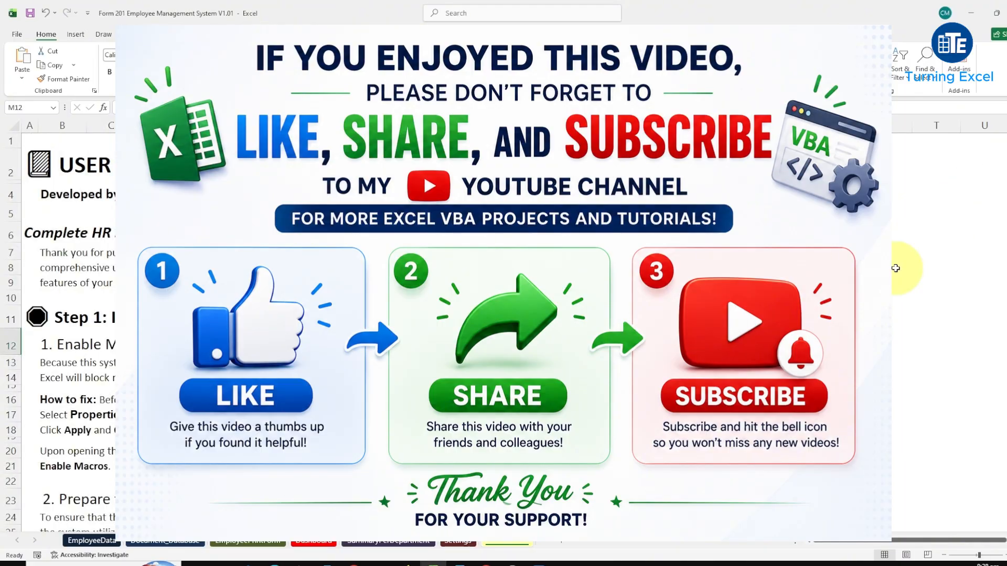